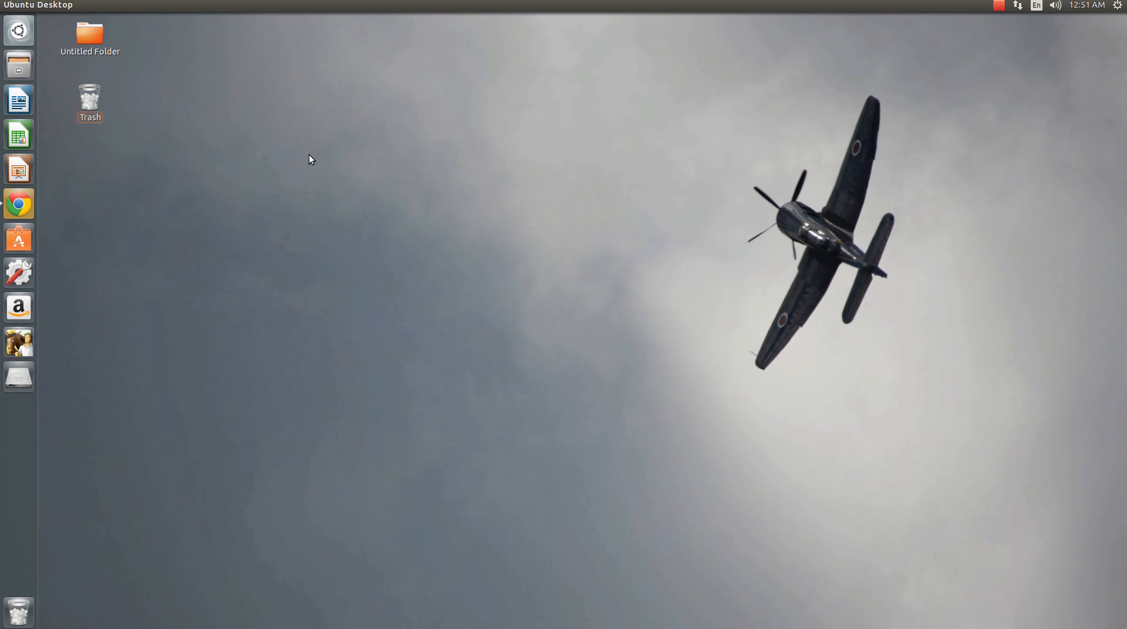
- Open the browser and a terminal, run "sudo apt-get install zenmap", and enter the account password to install it
click(27, 210)
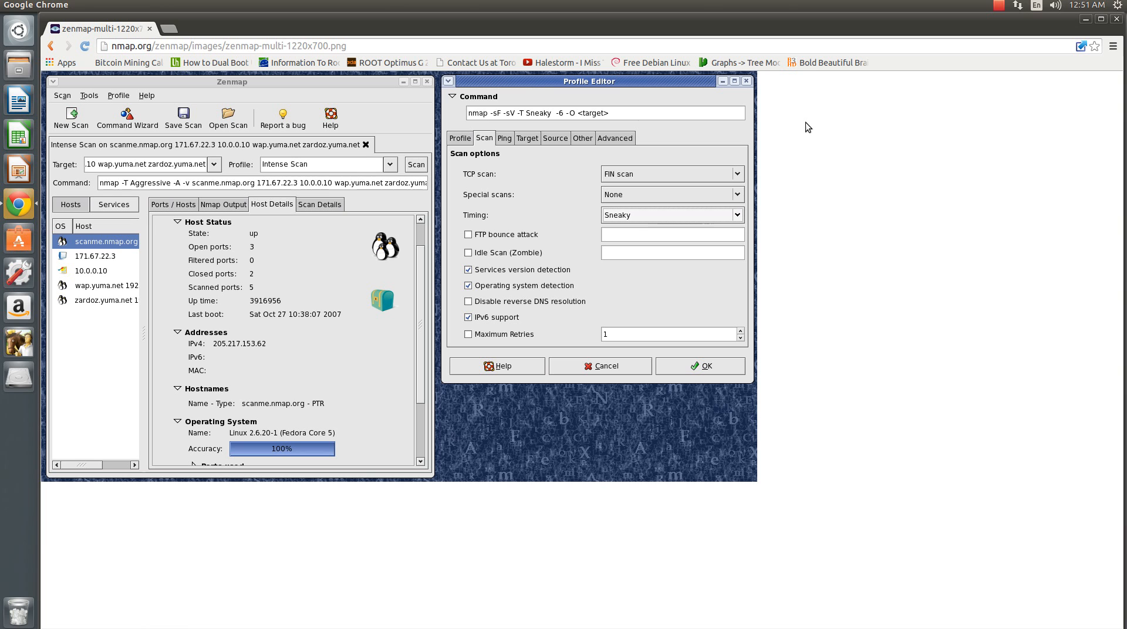
key(ctrl+alt+t)
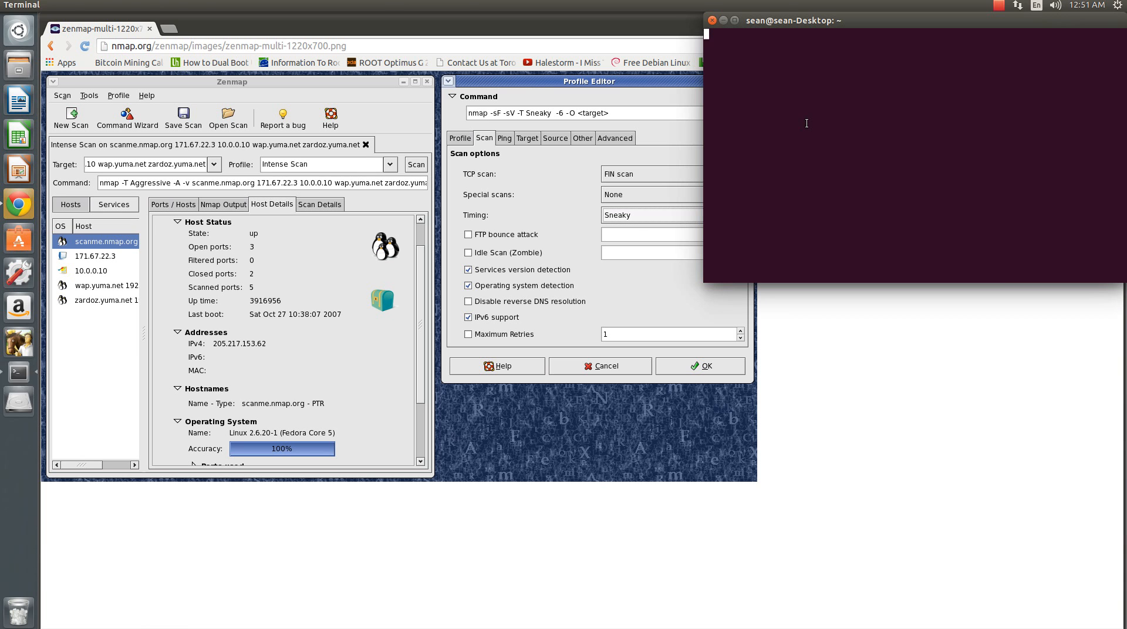
text(sudo apt)
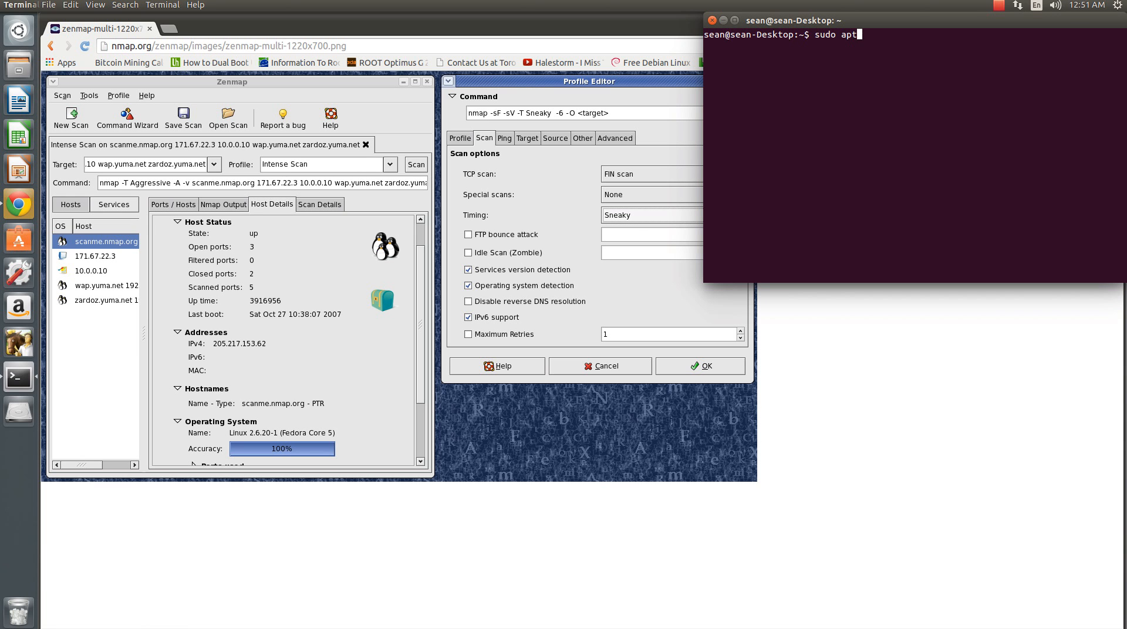
text(-get )
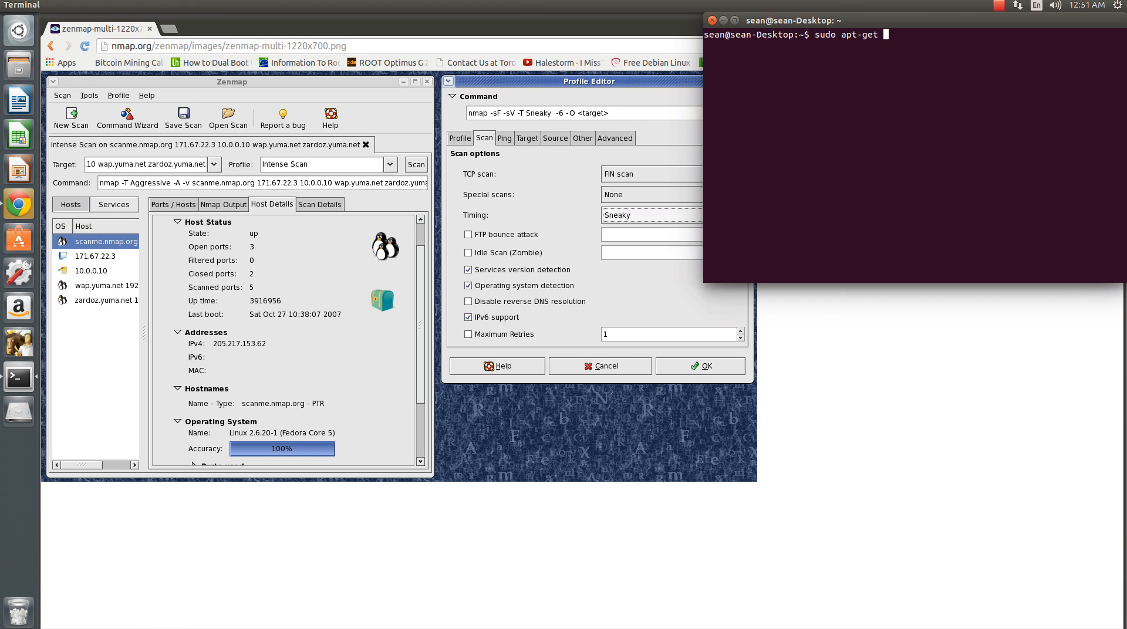
text(install zenmap)
key(Return)
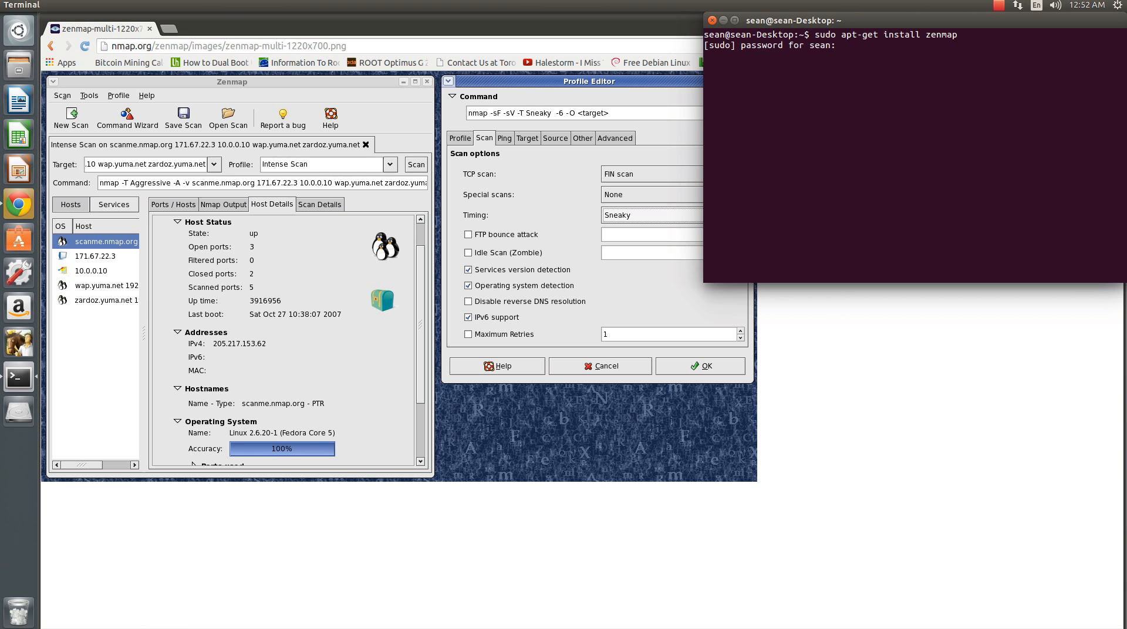
key(Return)
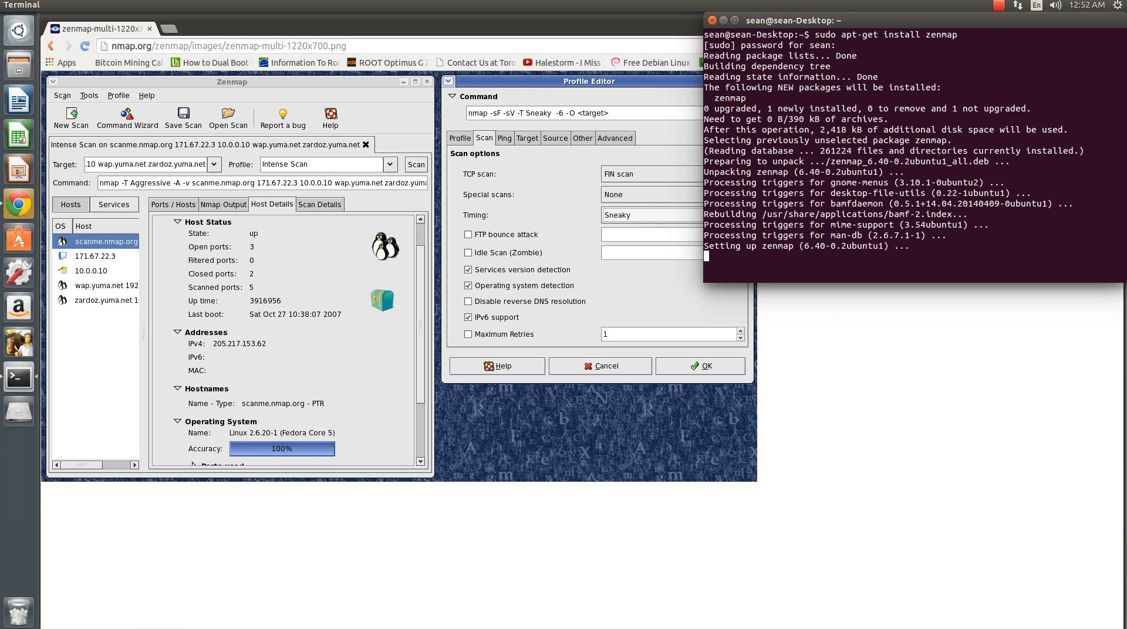
- Close the terminal session with the exit command
key(Return)
key(Return)
key(Return)
text(exit)
key(Return)
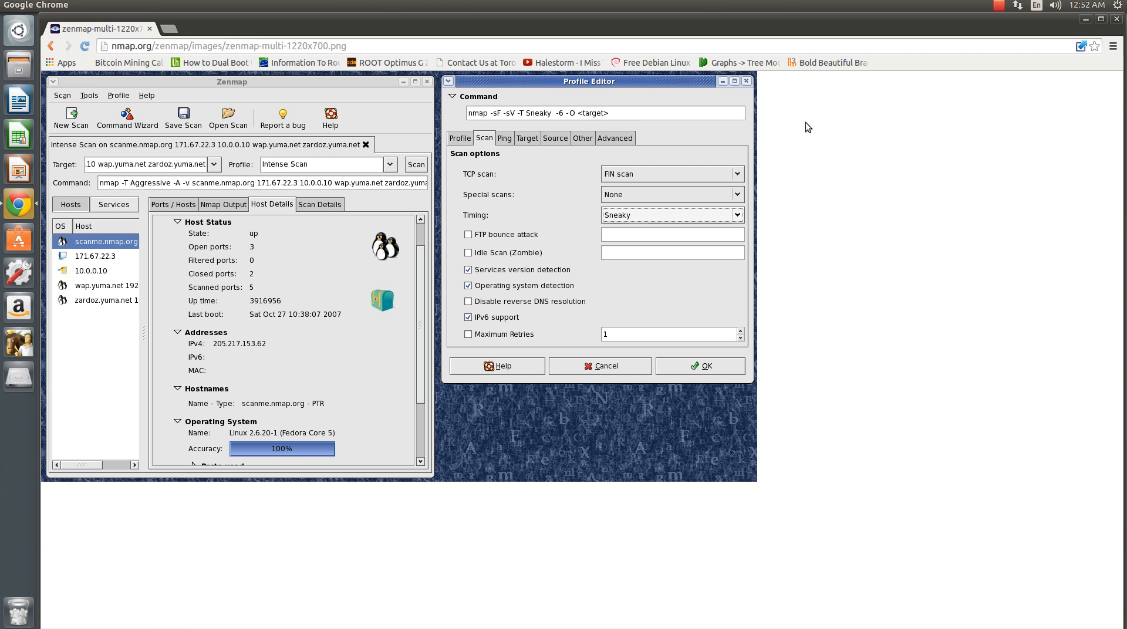
- Search the installed applications for "zenma", launch Zenmap (as root), and authenticate with the administrator password
click(22, 29)
key(BackSpace)
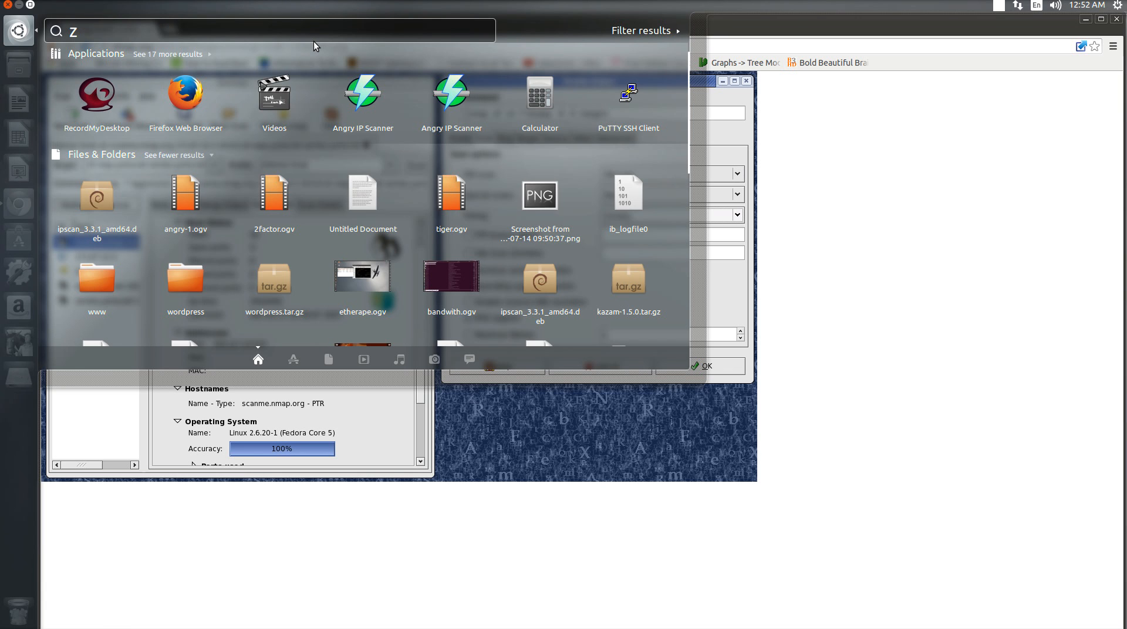
text(zenma)
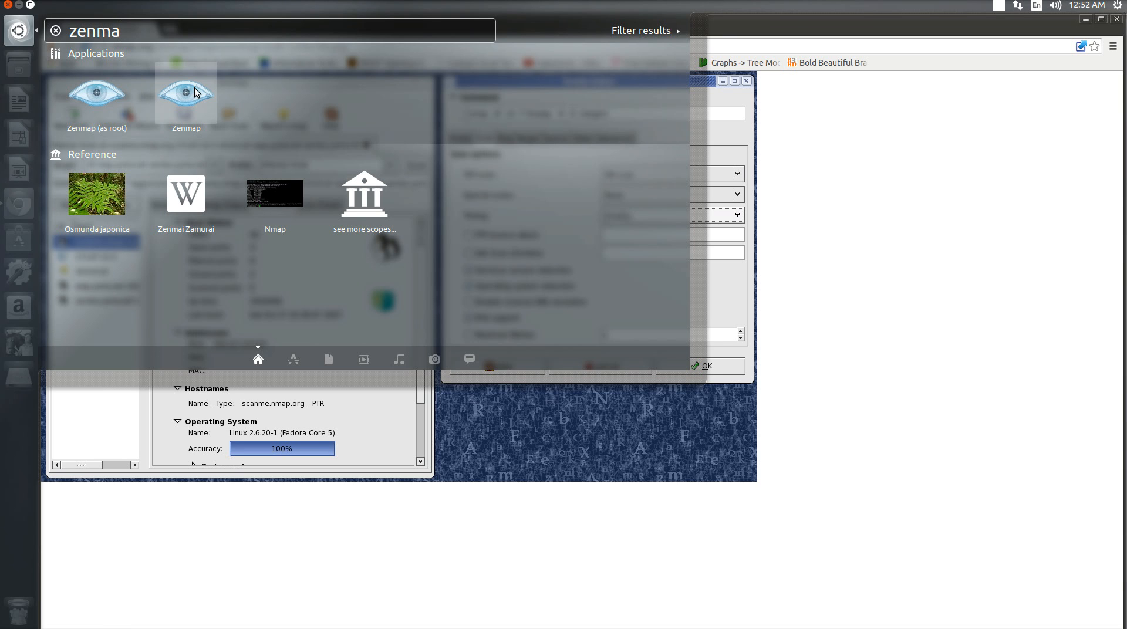
click(97, 94)
text(•••••••••••••••)
key(Return)
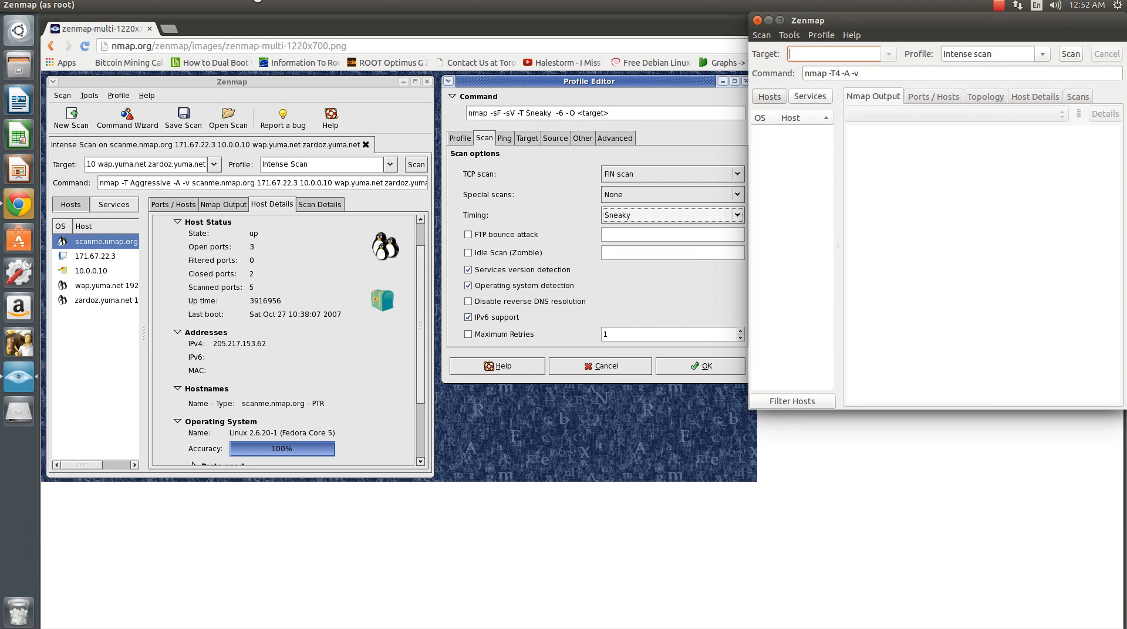
- Move the Zenmap window over the browser page and review the available scan profiles without changing the selection
drag(886, 19, 376, 132)
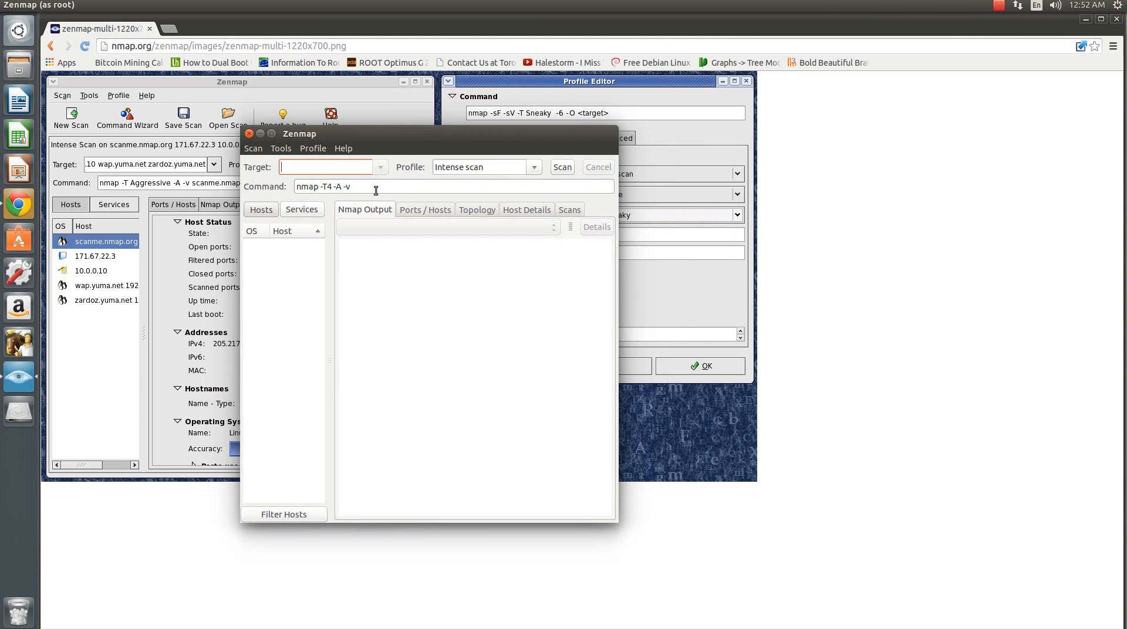
click(539, 169)
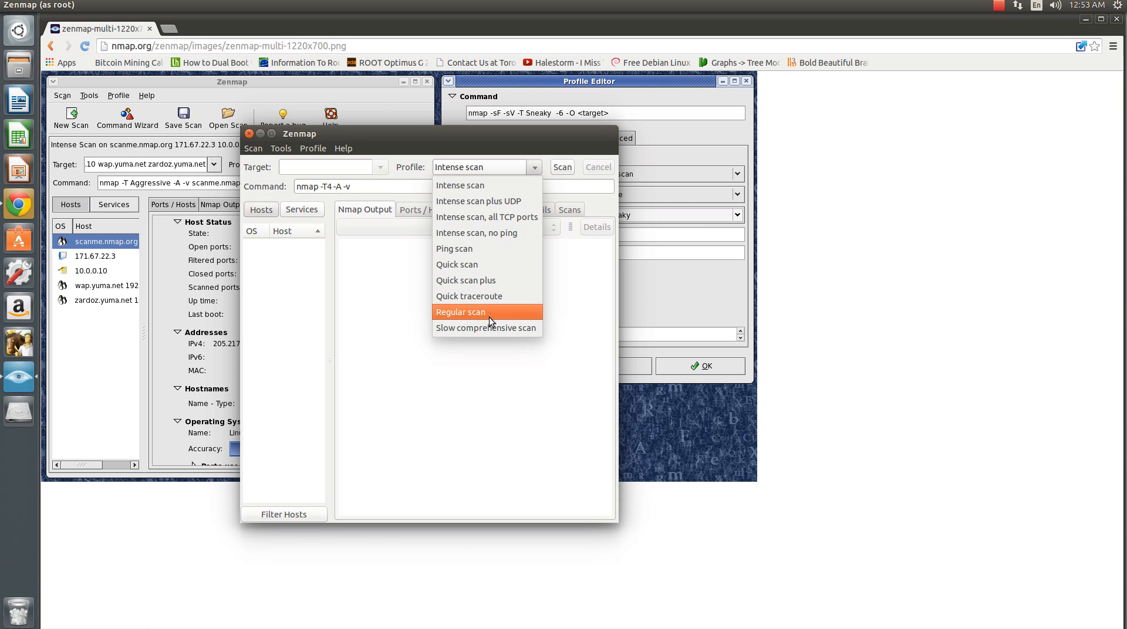
click(460, 371)
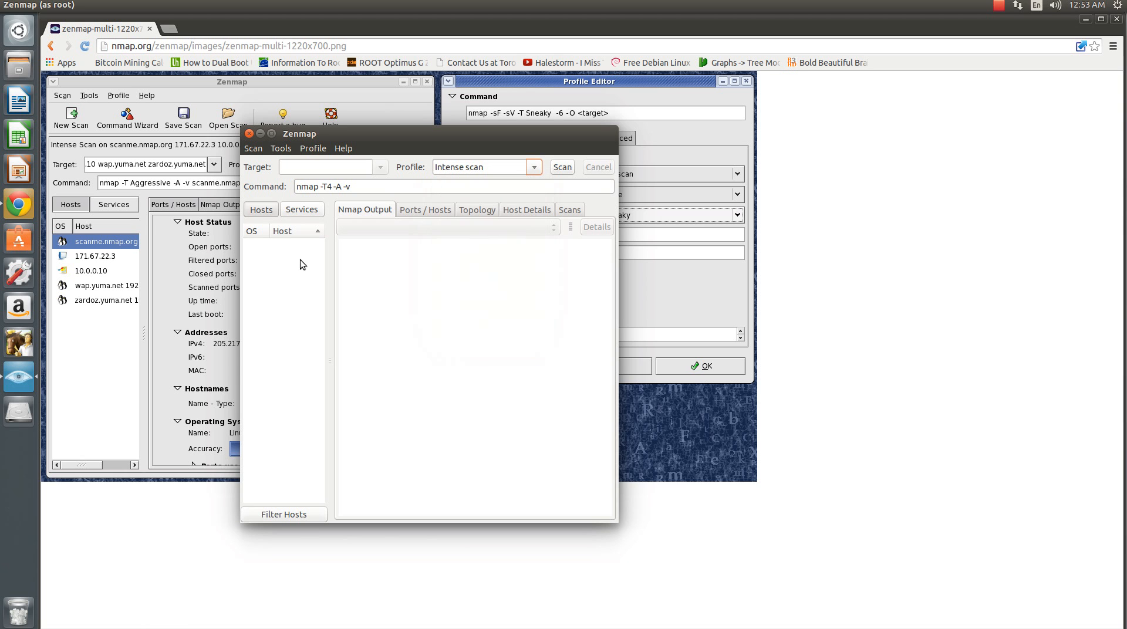
- Look through the Hosts, Services, Ports / Hosts, Topology, Host Details and Scans views, then return to Nmap Output
click(255, 210)
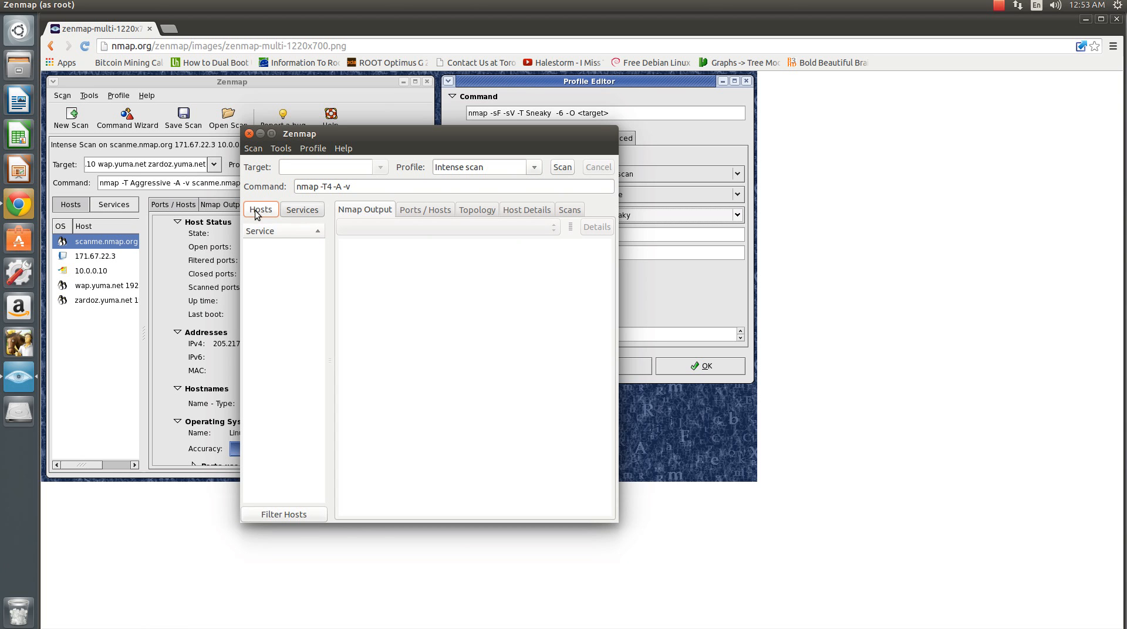
click(302, 211)
click(420, 210)
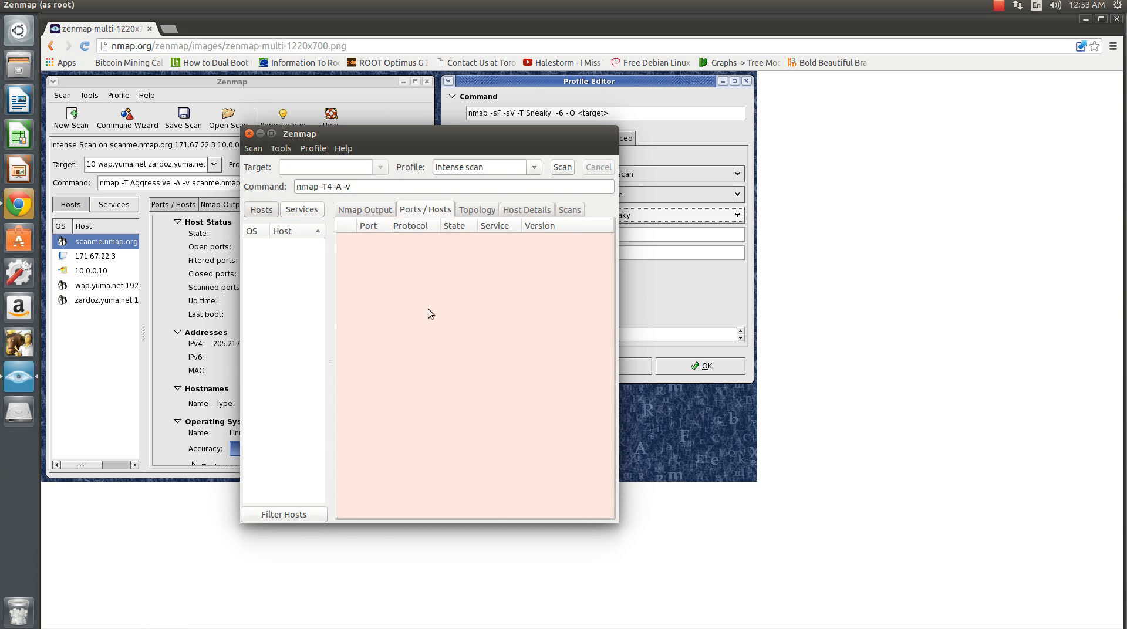
click(478, 211)
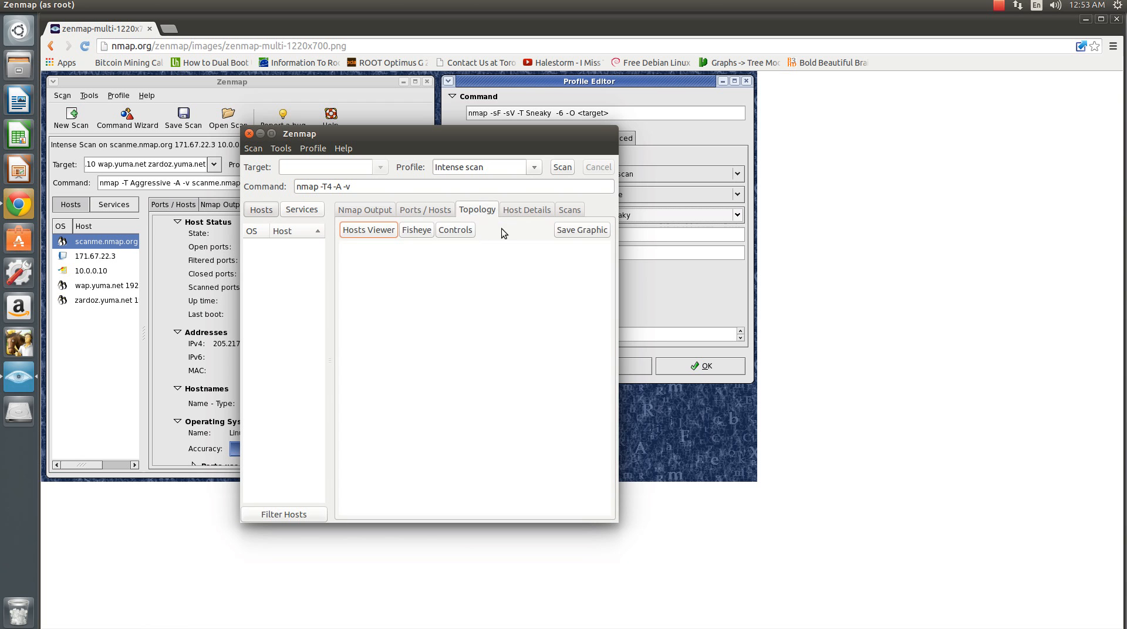
click(526, 210)
click(571, 210)
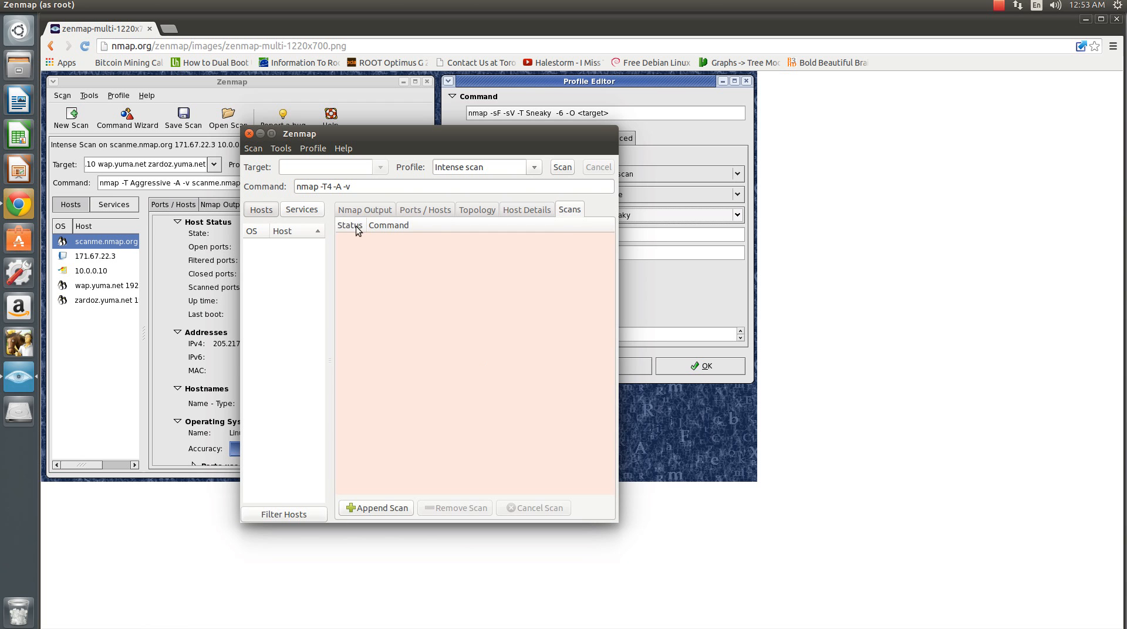
click(358, 211)
- Run a Regular scan on the target 192.168.2.251
click(306, 166)
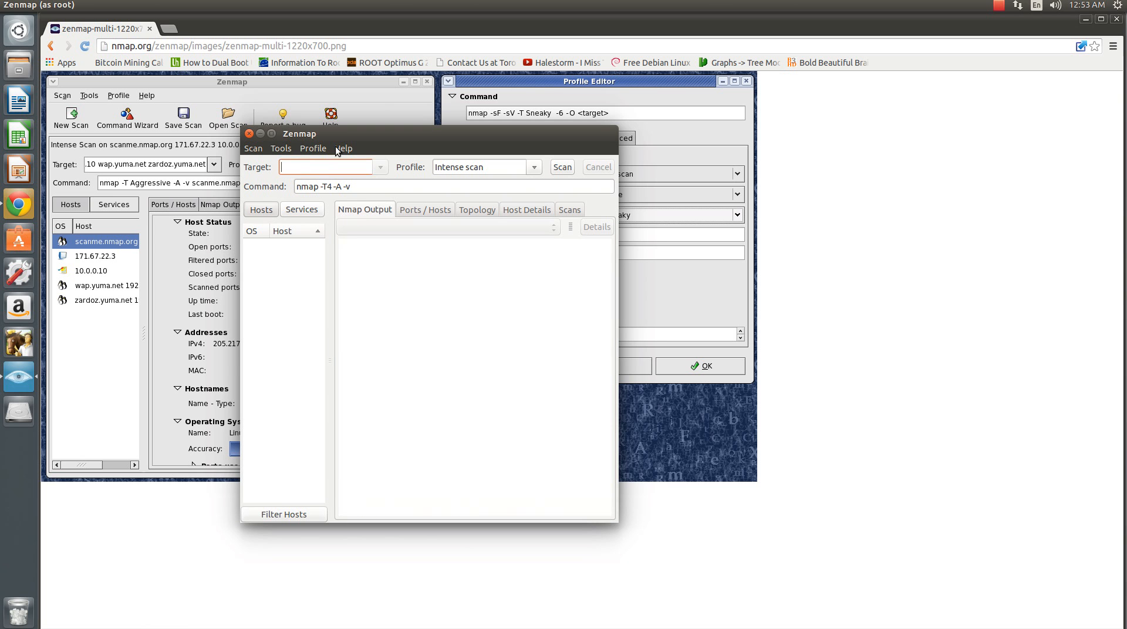
text(192.168.2.251)
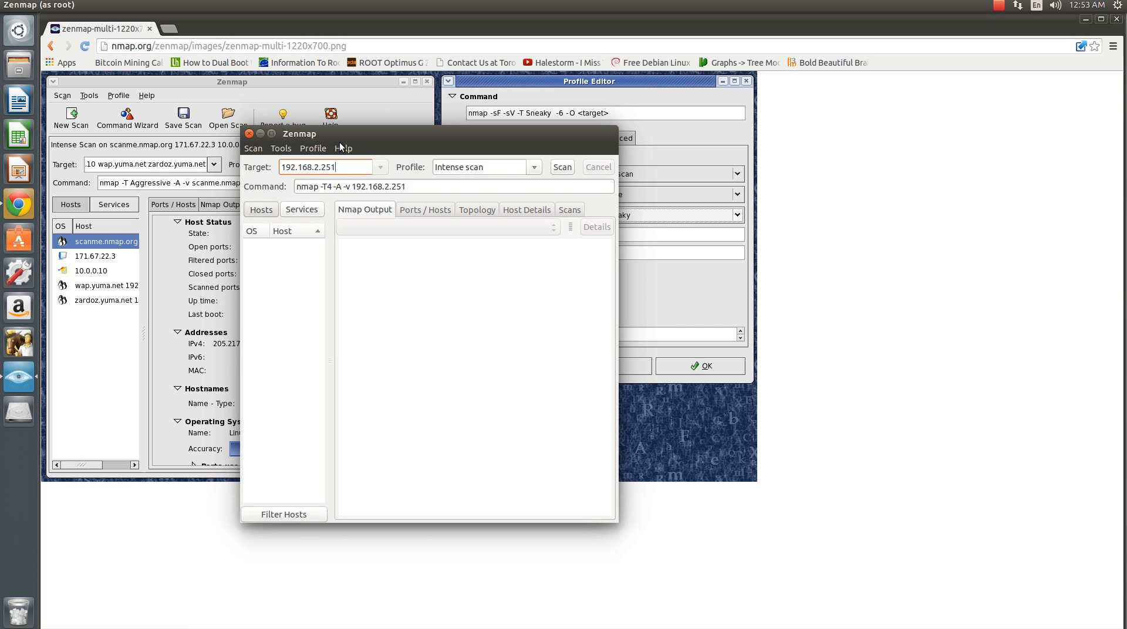
click(528, 167)
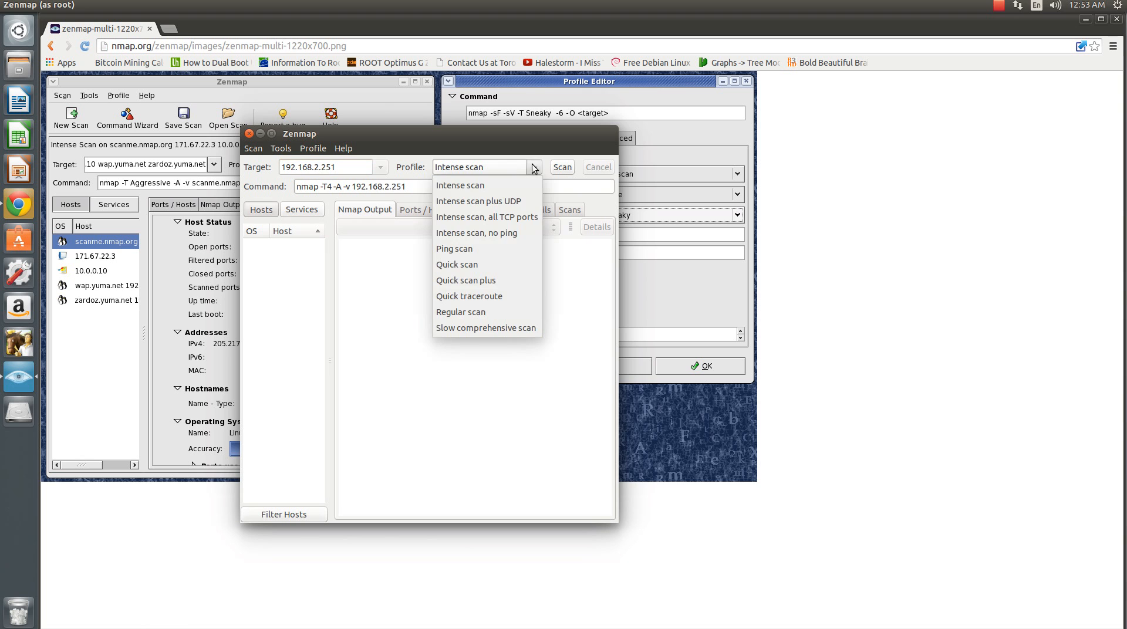
click(482, 310)
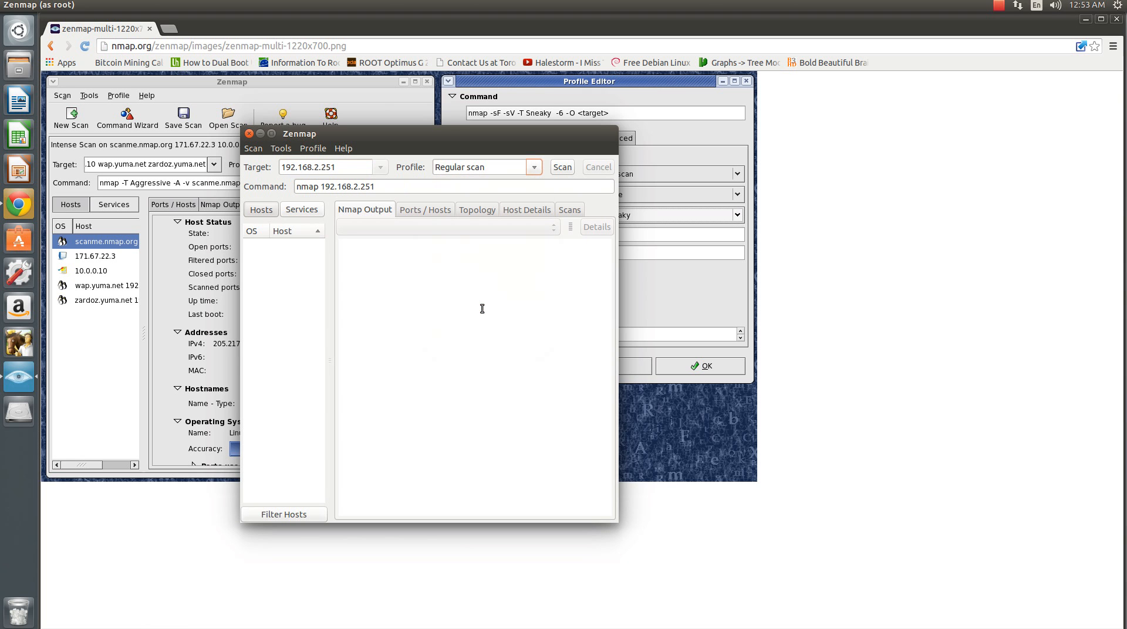
click(558, 167)
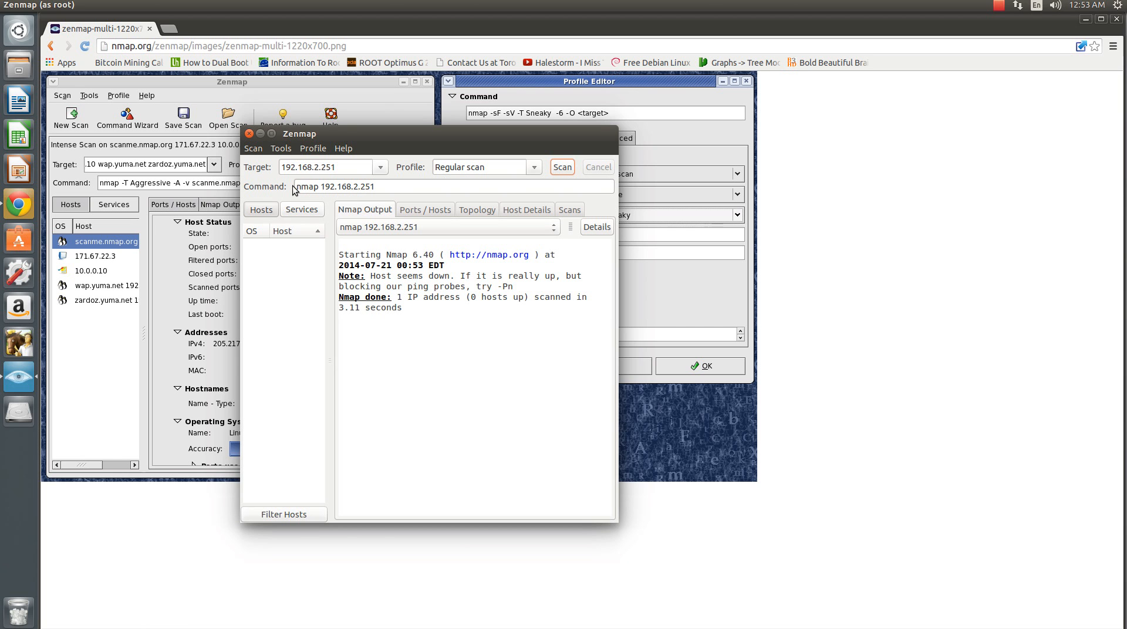
- Replace the target with 192.168.2.1 and start another scan, keeping the Regular scan profile
click(534, 169)
click(535, 171)
drag(337, 167, 298, 167)
key(ctrl+a)
text(19)
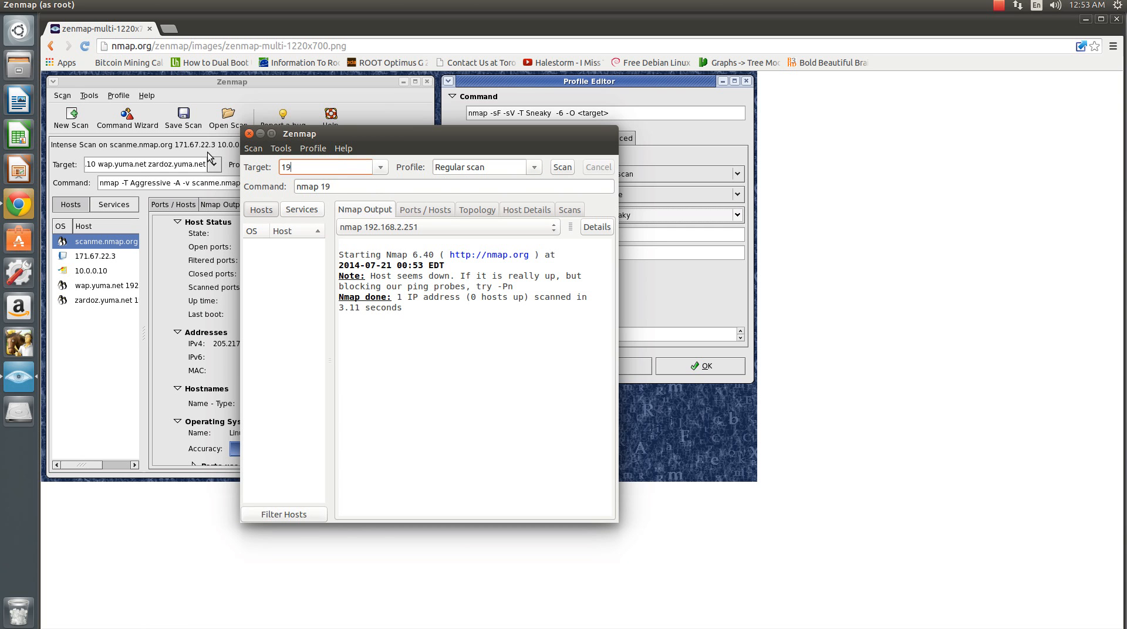
text(2.168.2.1)
click(570, 167)
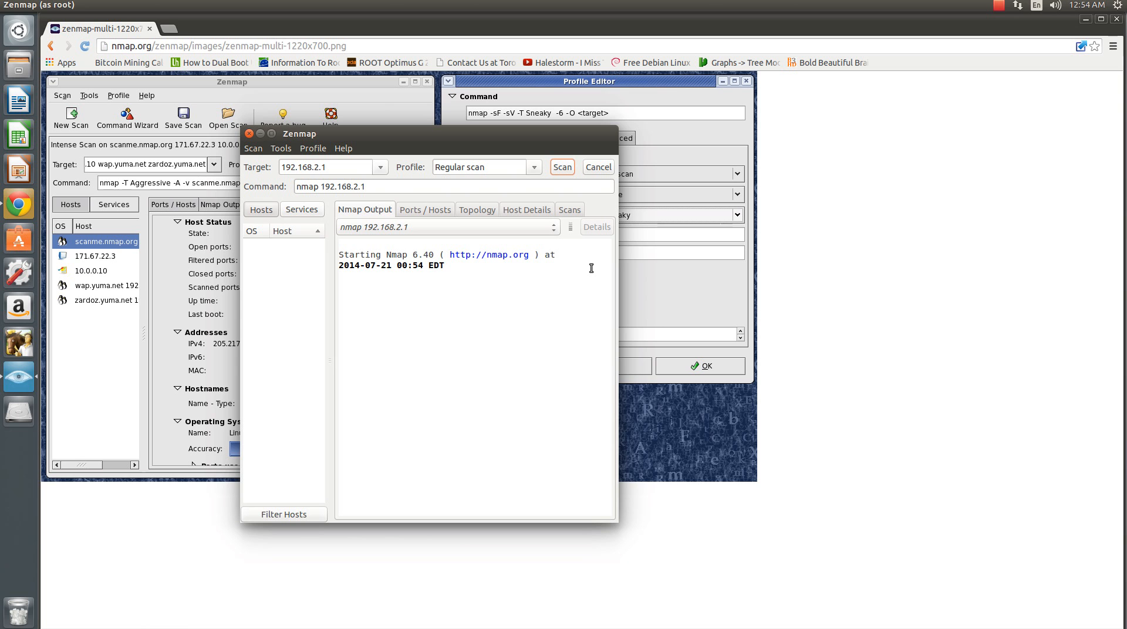
- Launch a second Zenmap (as root) using the administrator password, and place both Zenmap windows side by side
drag(480, 143, 604, 137)
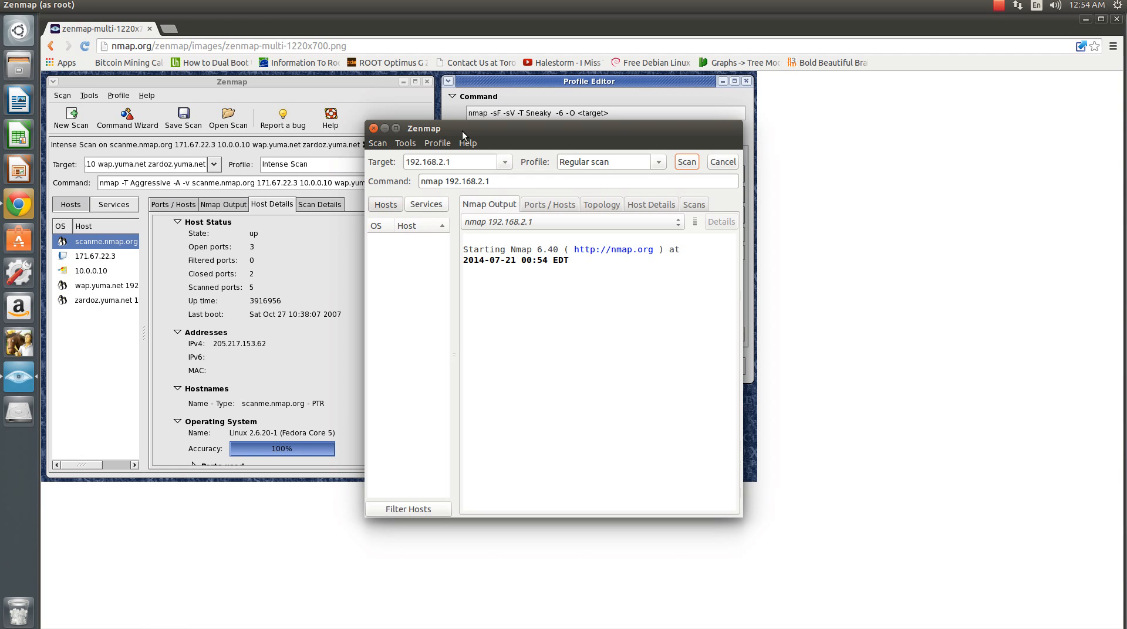
click(12, 30)
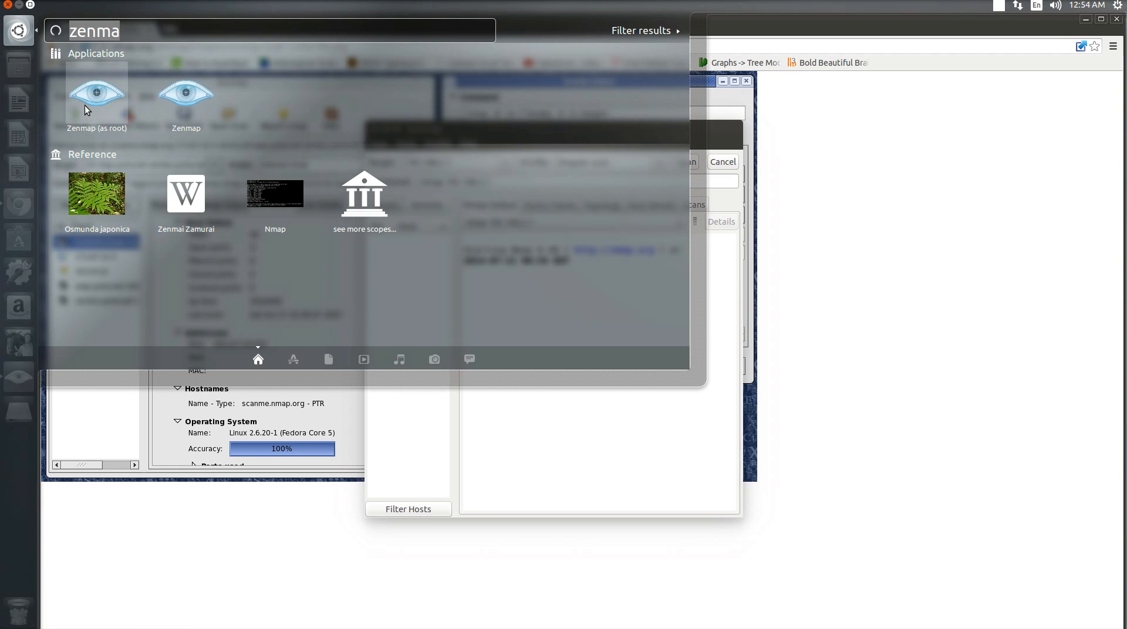
click(75, 94)
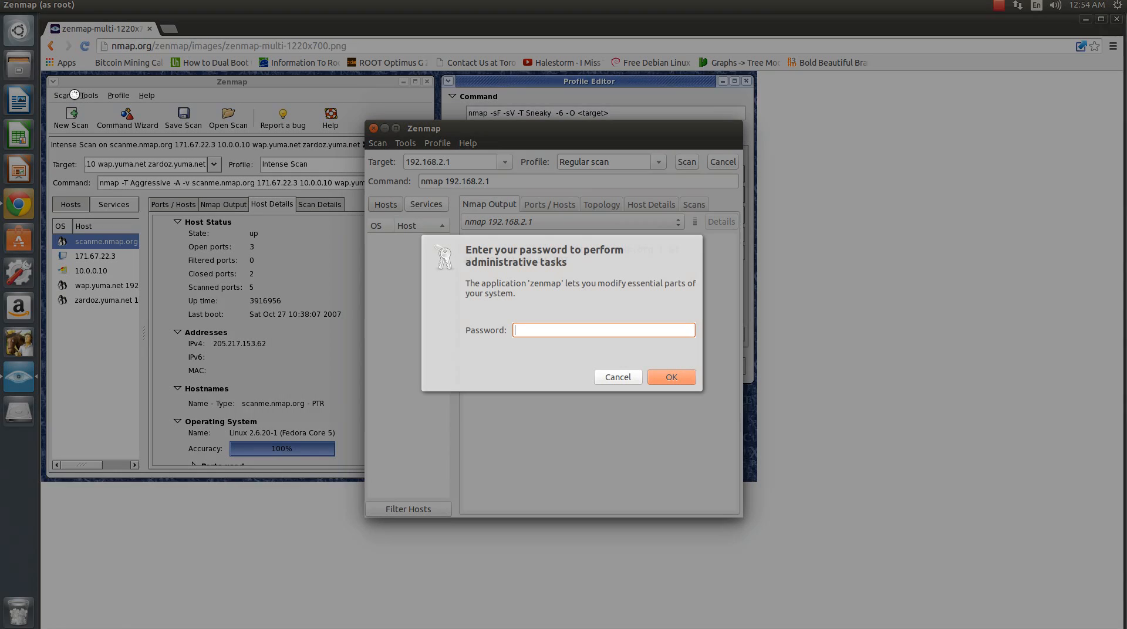
text(••••••••••••)
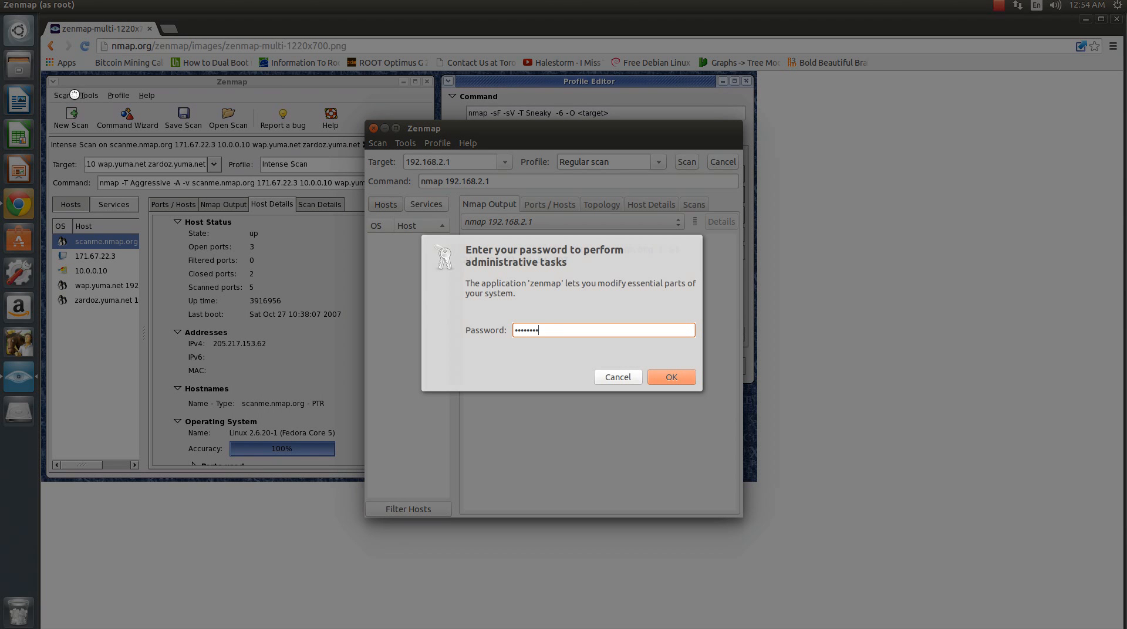
text(••)
key(Return)
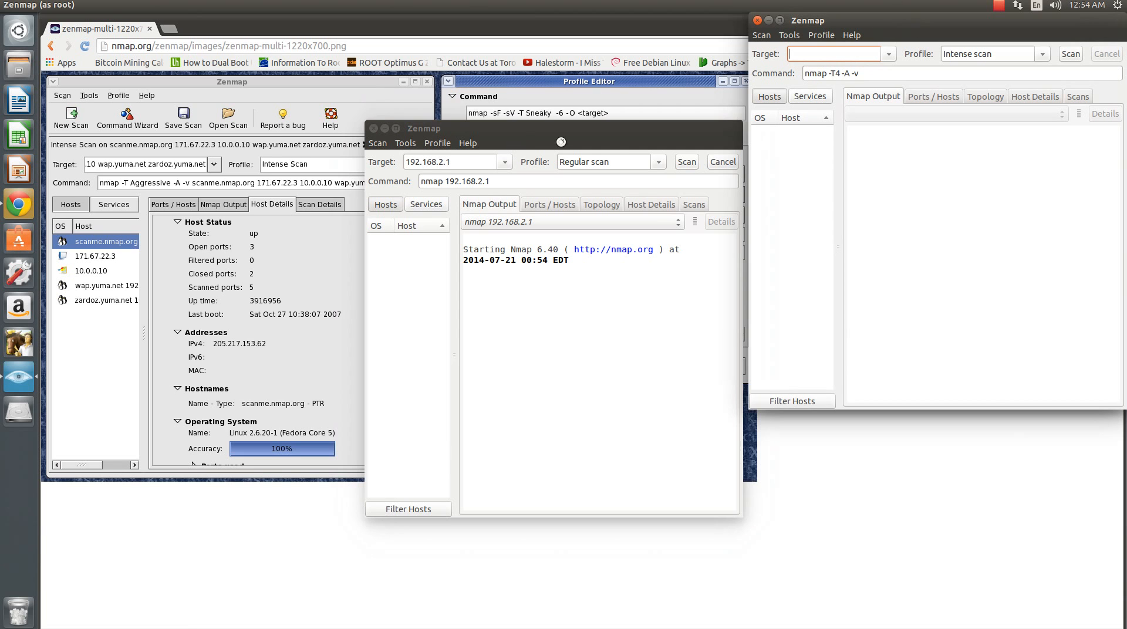
drag(562, 141, 317, 52)
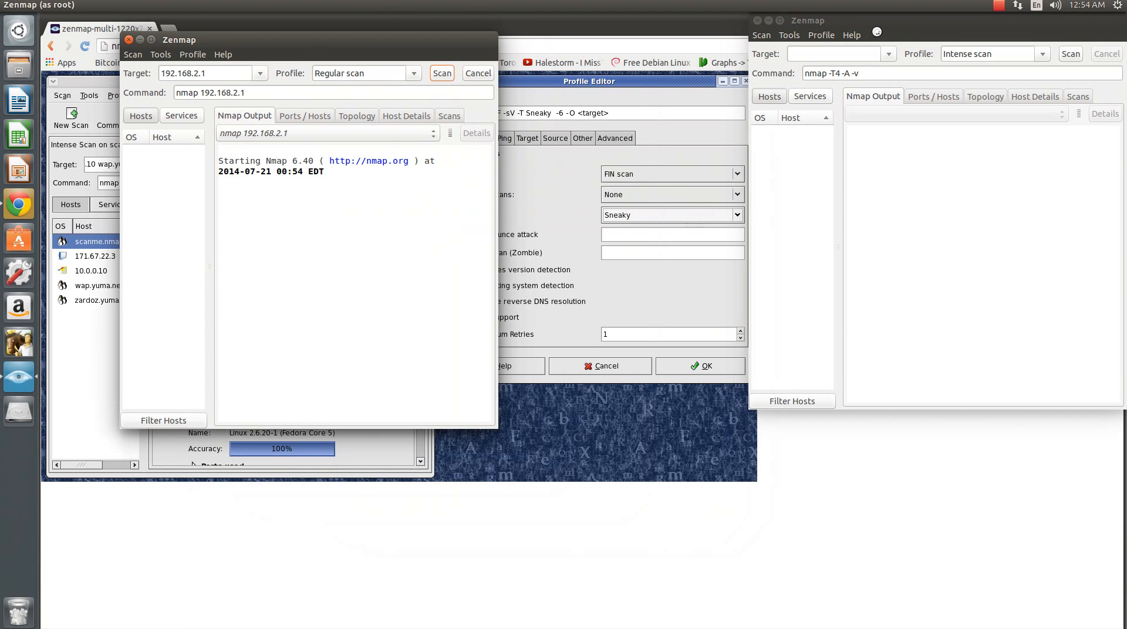
drag(870, 28, 776, 52)
- Enter 192.168.1.1 as the scan target in the second Zenmap window
click(725, 83)
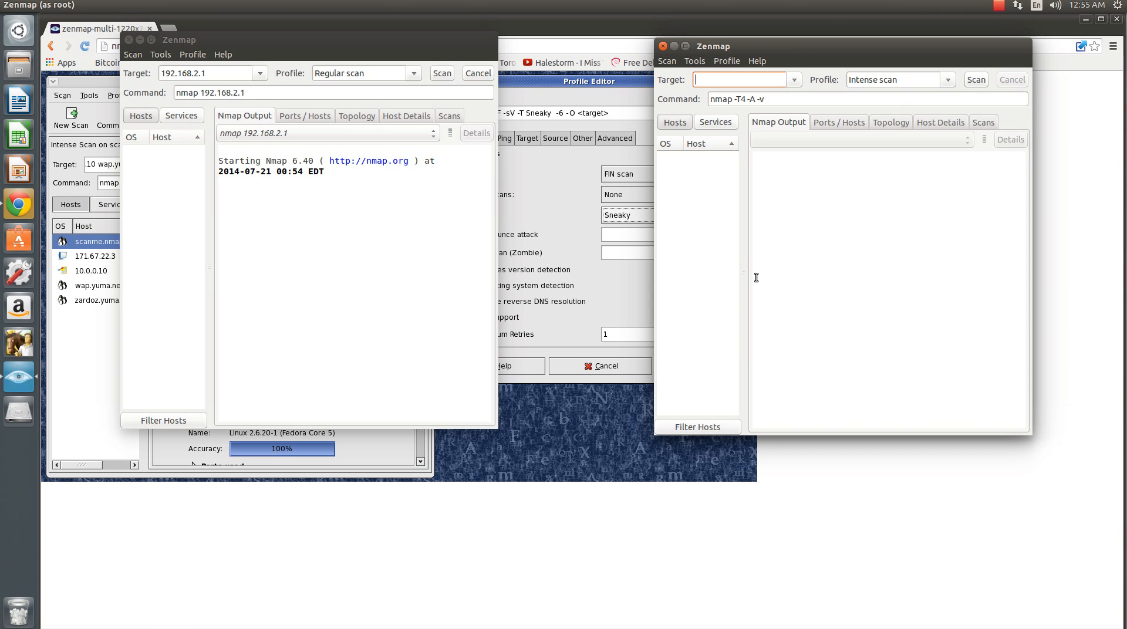
text(192)
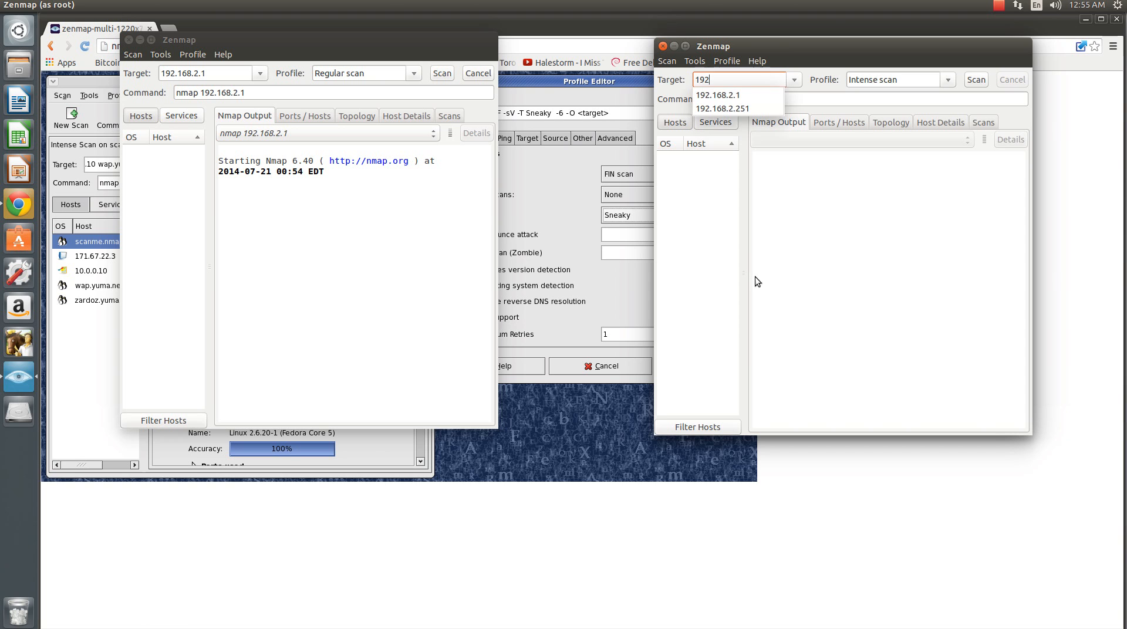
text(.168)
key(BackSpace)
key(BackSpace)
key(BackSpace)
key(BackSpace)
key(BackSpace)
key(BackSpace)
key(BackSpace)
text(192.168.1.1)
- Choose the Quick scan profile for 192.168.1.1 and start the scan
click(948, 81)
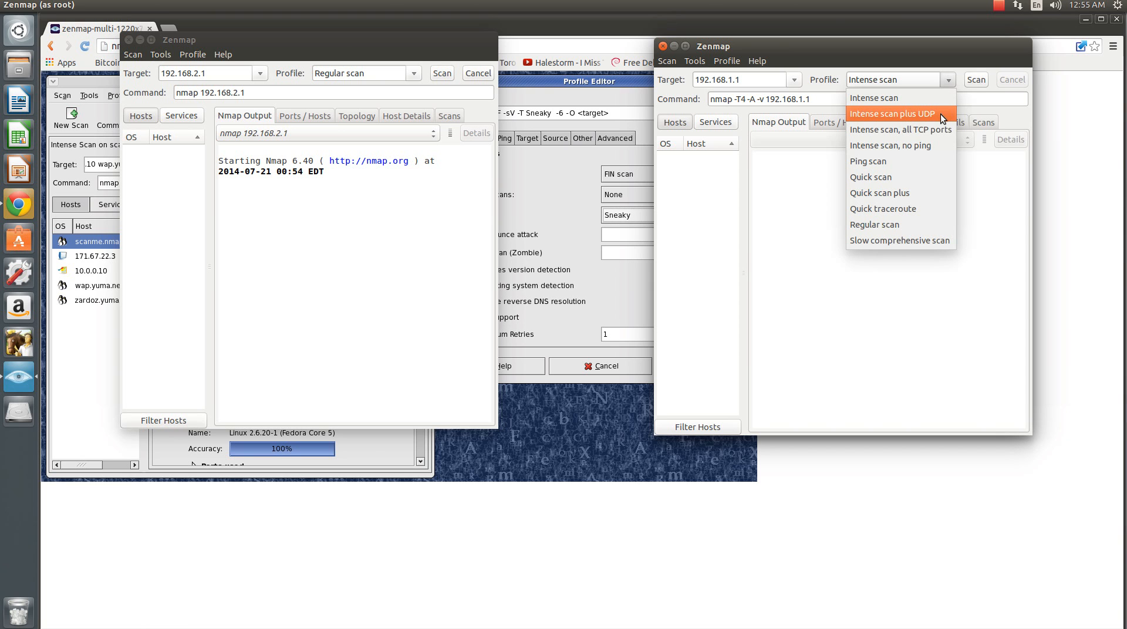
click(933, 176)
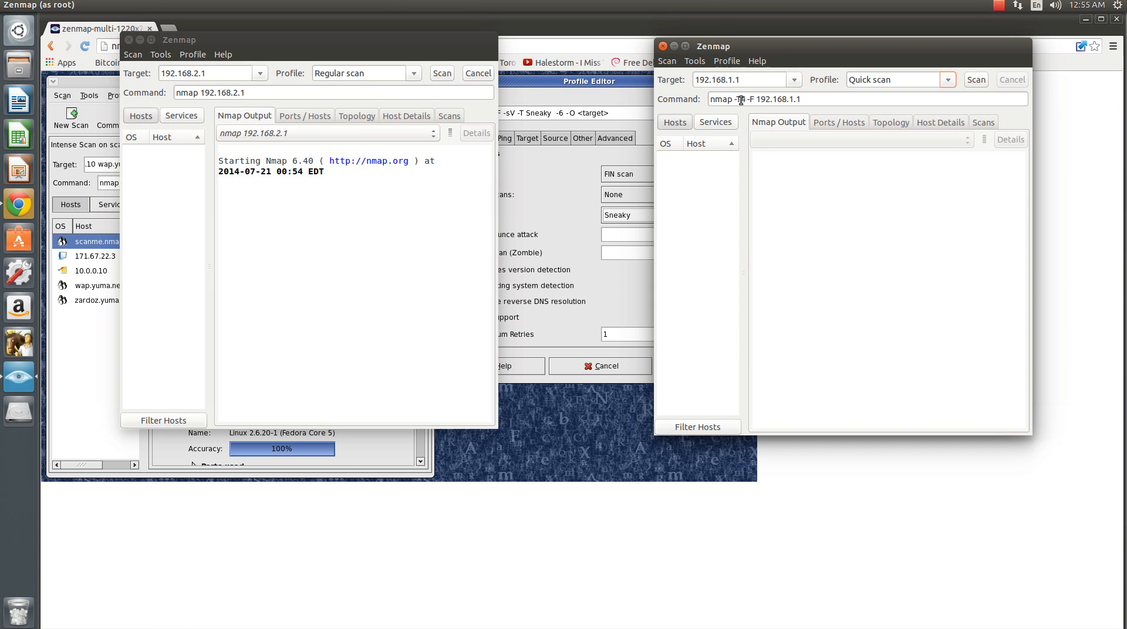
click(892, 101)
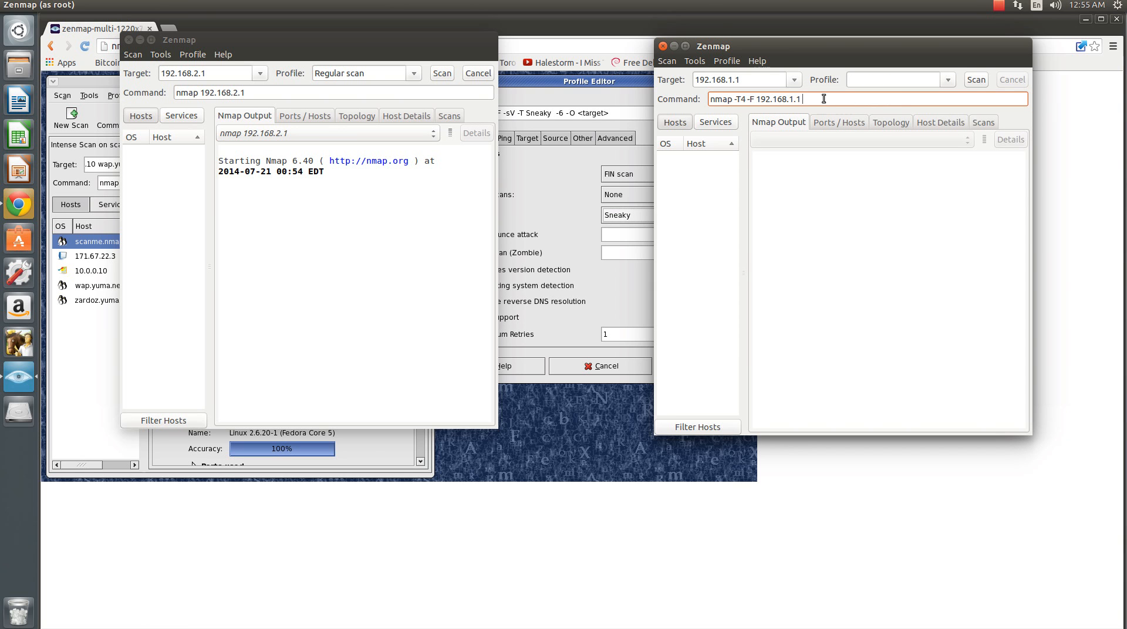
click(948, 80)
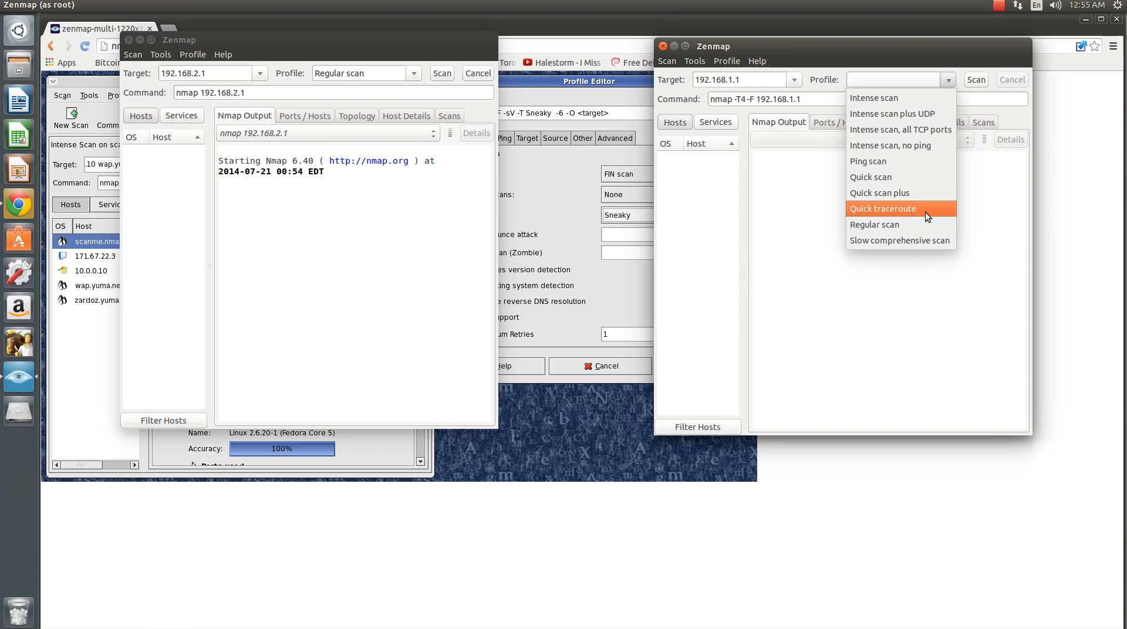
click(918, 177)
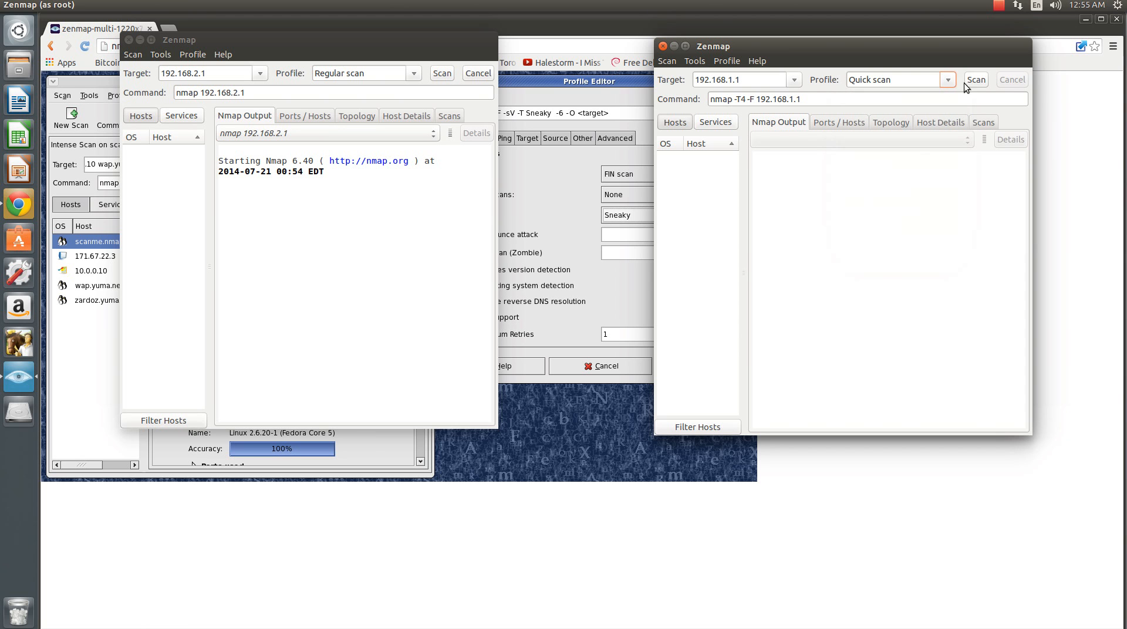
click(977, 80)
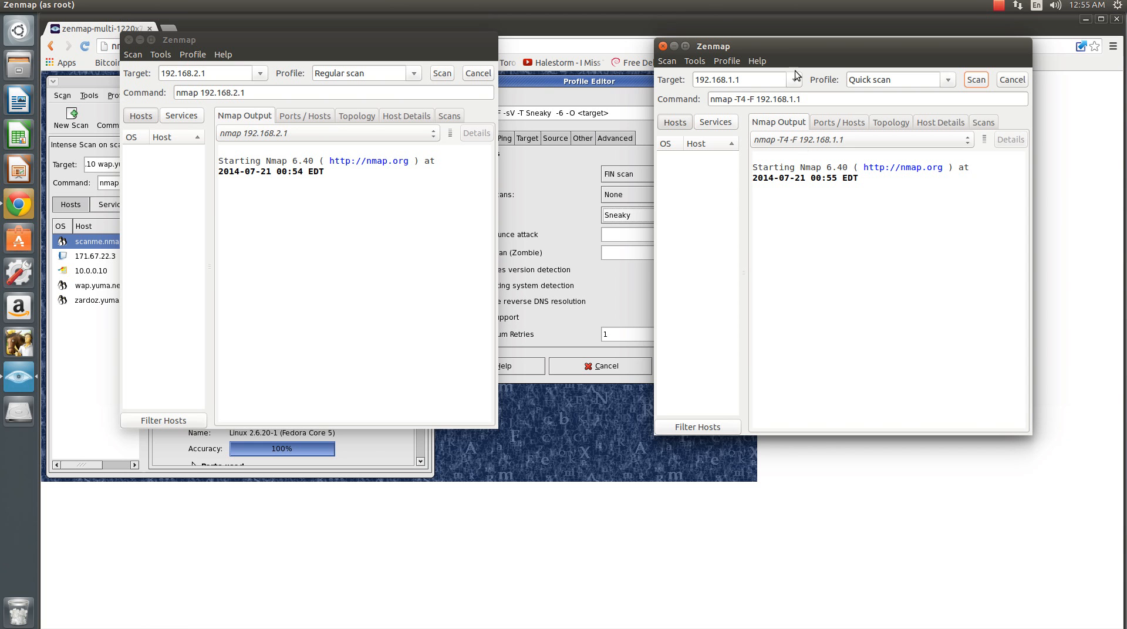
- Launch a third Zenmap (as root) while the scans run, authorising it with the administrator password
click(8, 30)
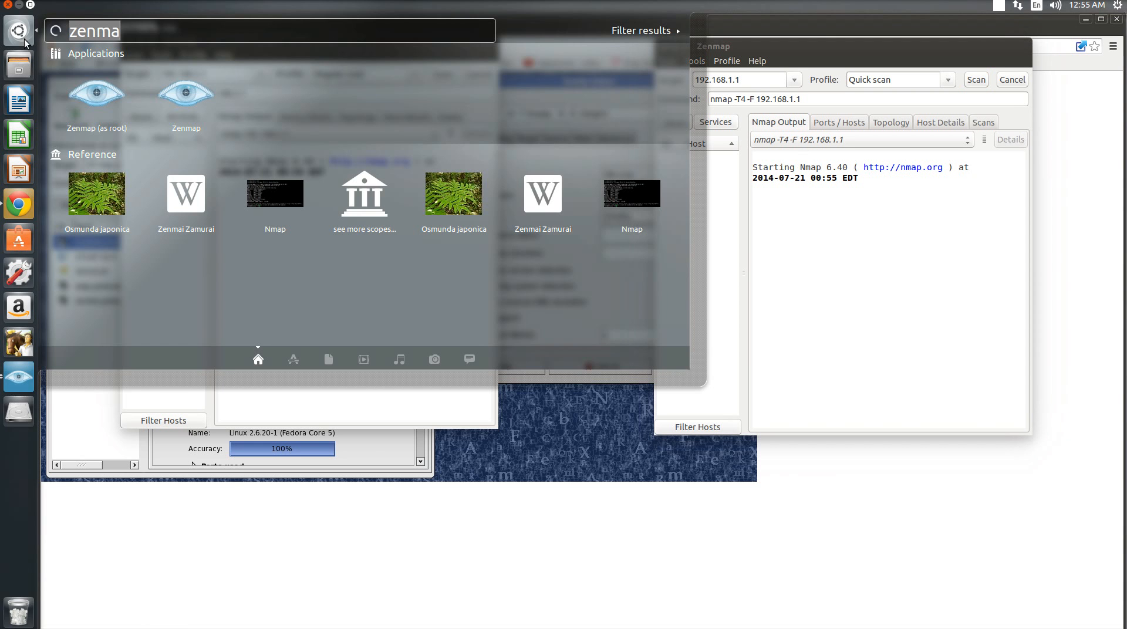
click(114, 97)
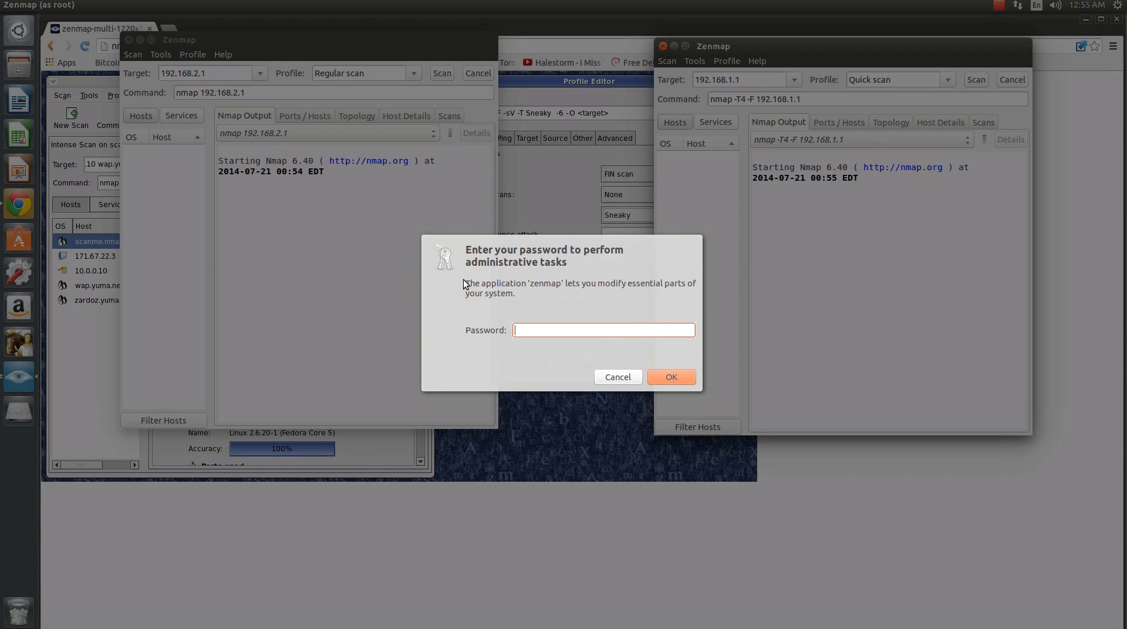
text(••••••••••••)
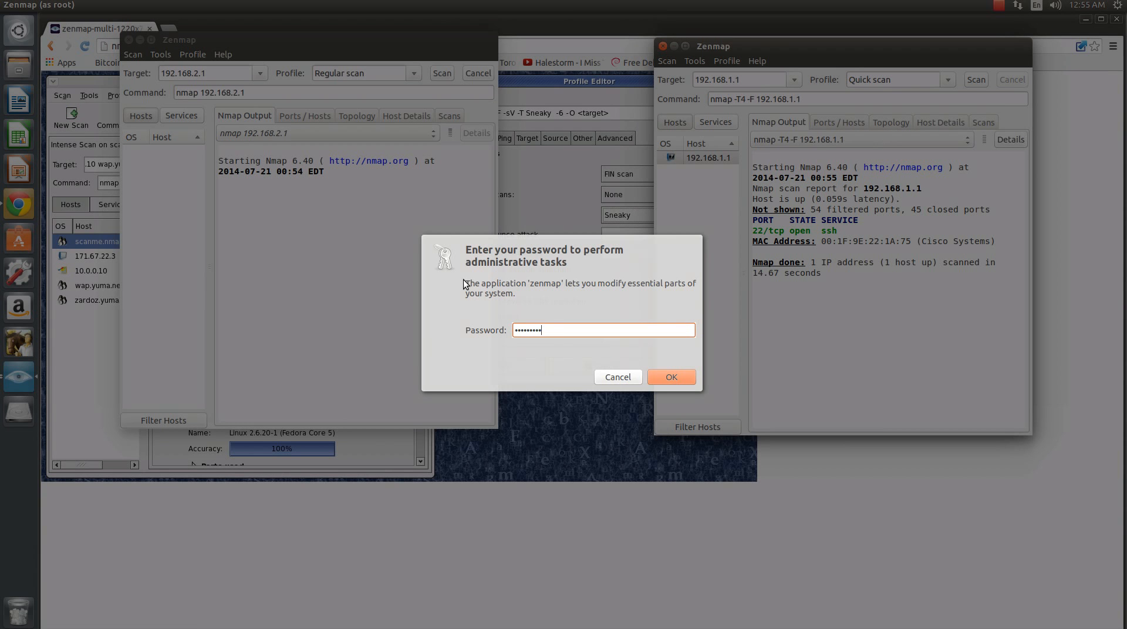
text(••)
key(Return)
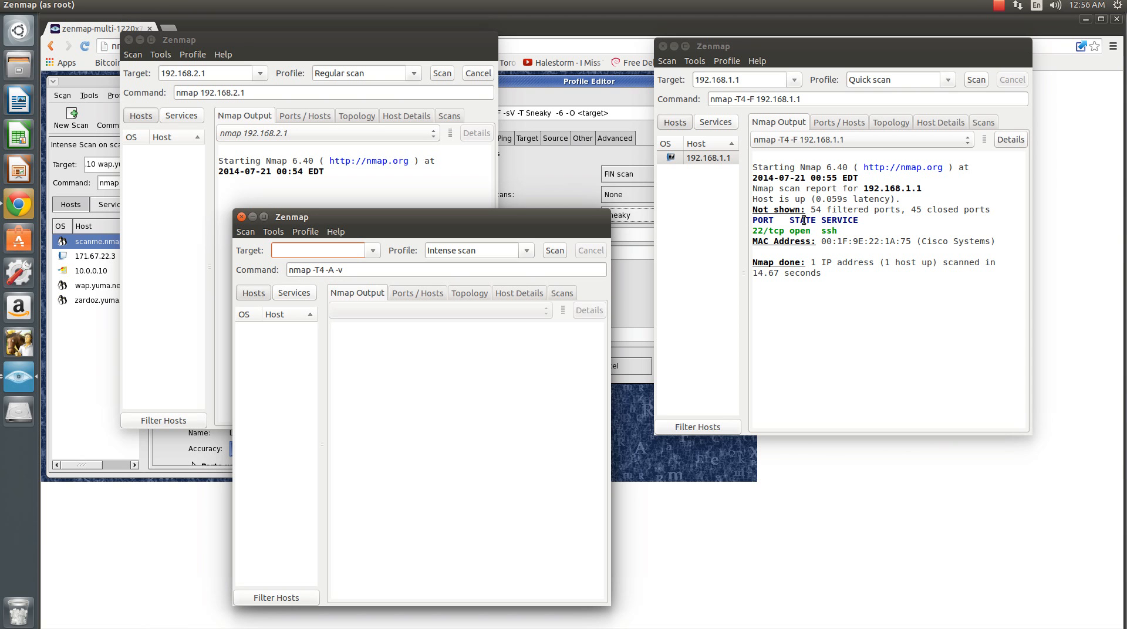
- Examine the 192.168.1.1 scan results: the MAC address line, the ssh service's ports and the network topology
drag(758, 231, 1006, 242)
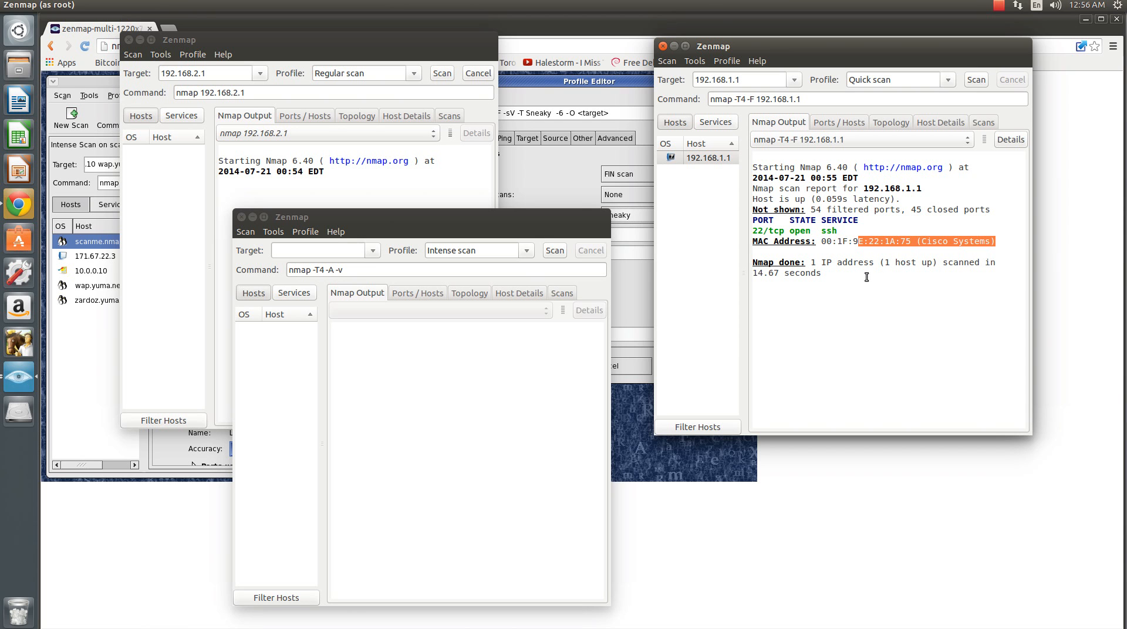
click(709, 125)
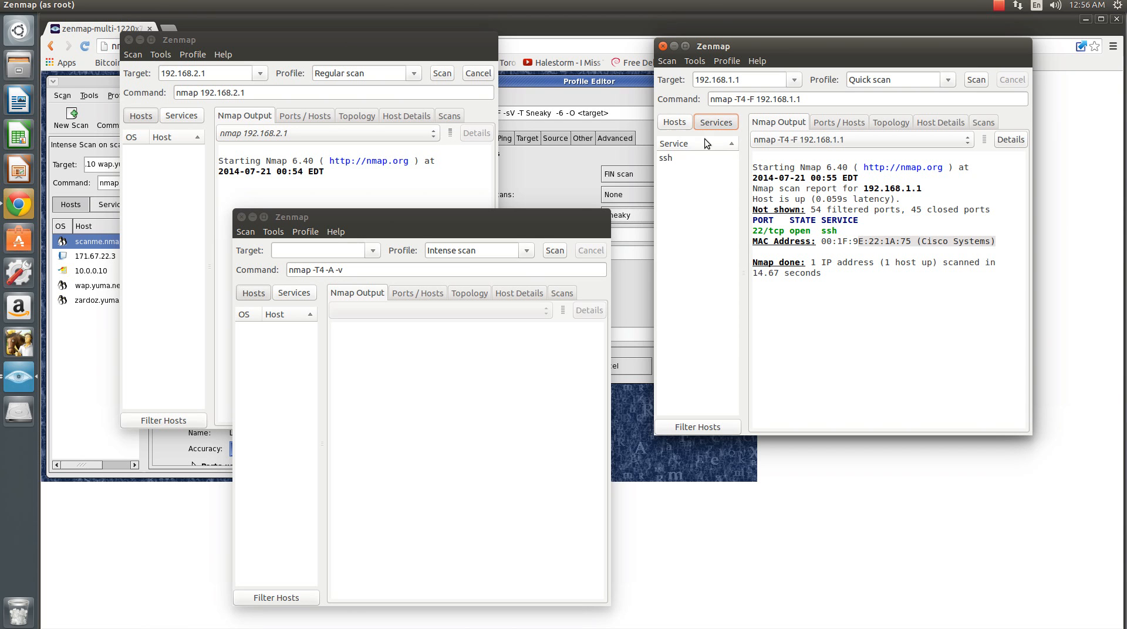
click(670, 158)
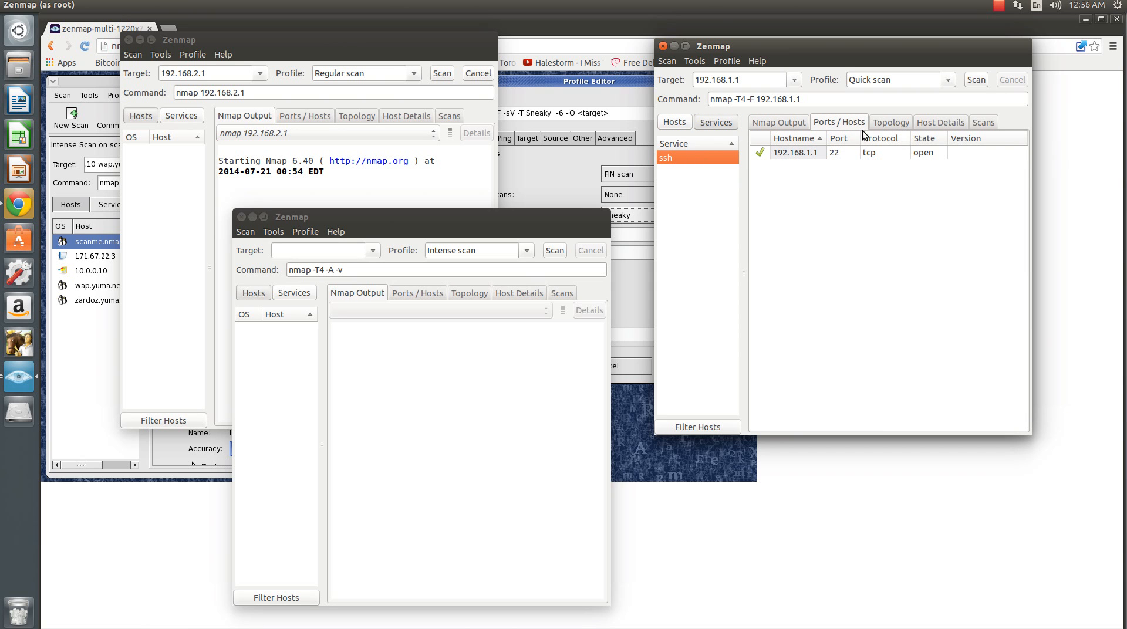
click(903, 120)
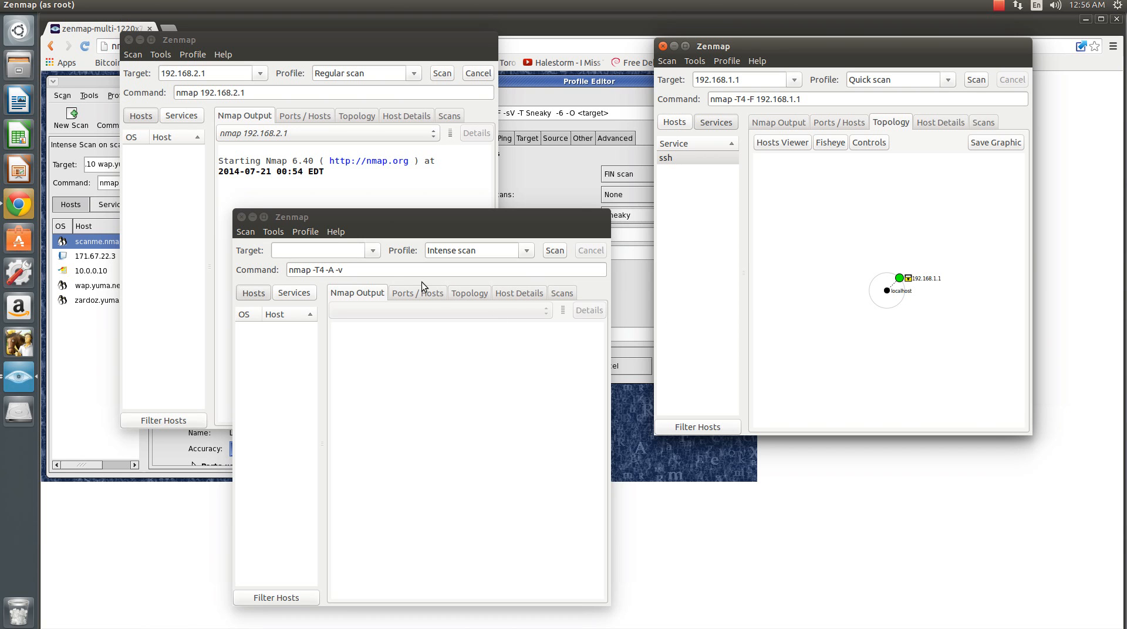
- Open a Terminal, ping 192.168.2.50 with fping, and interrupt the command
triple_click(392, 269)
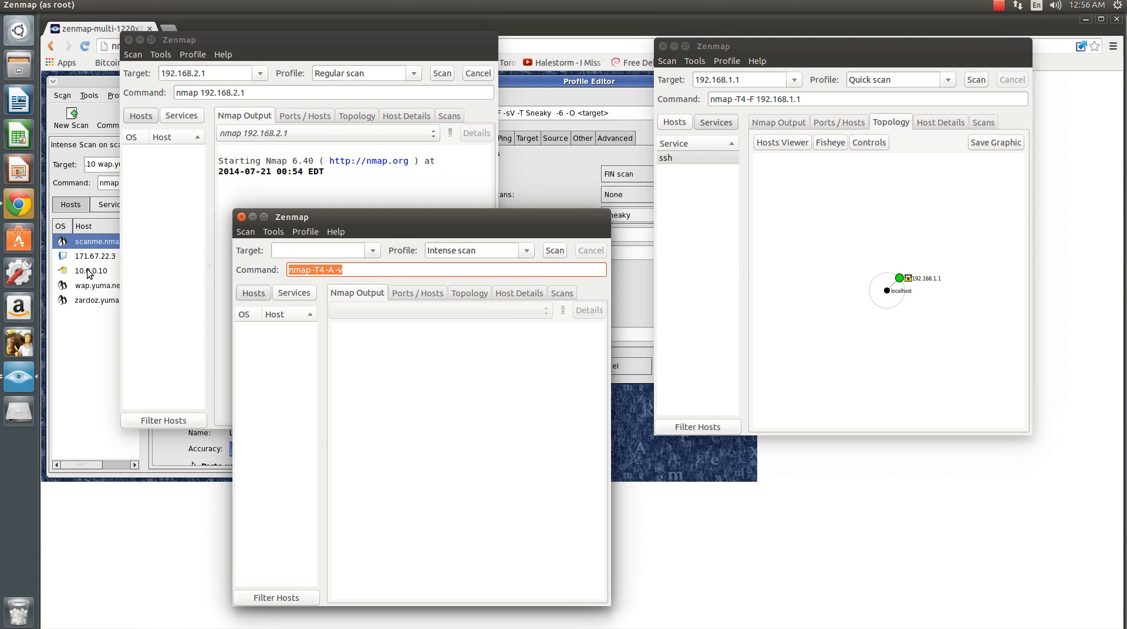
key(ctrl+alt+t)
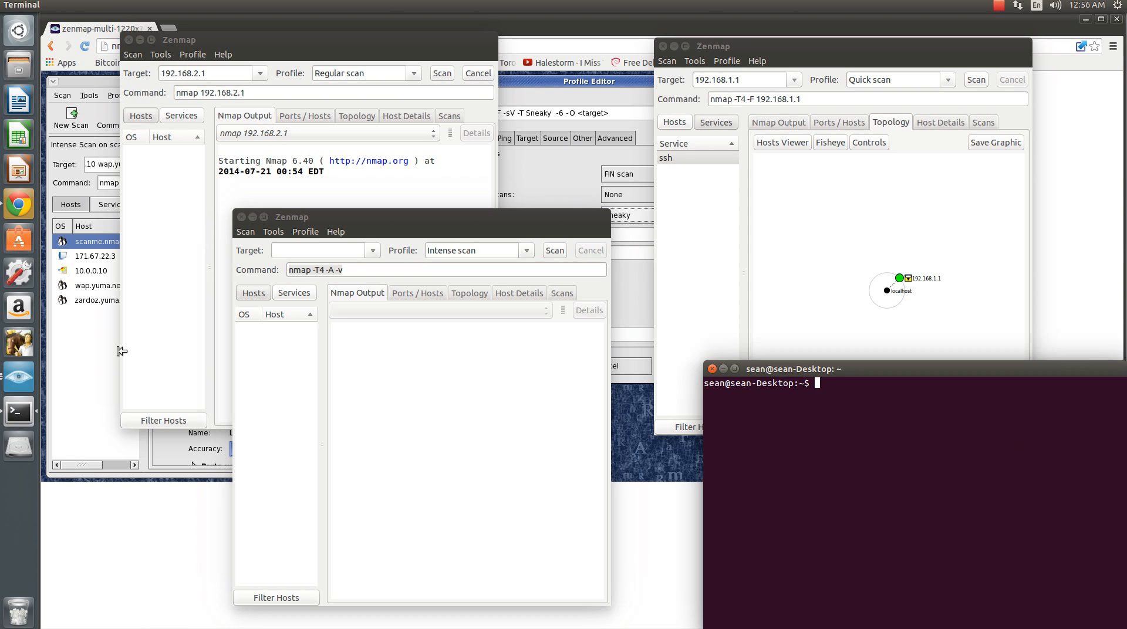
text(fping )
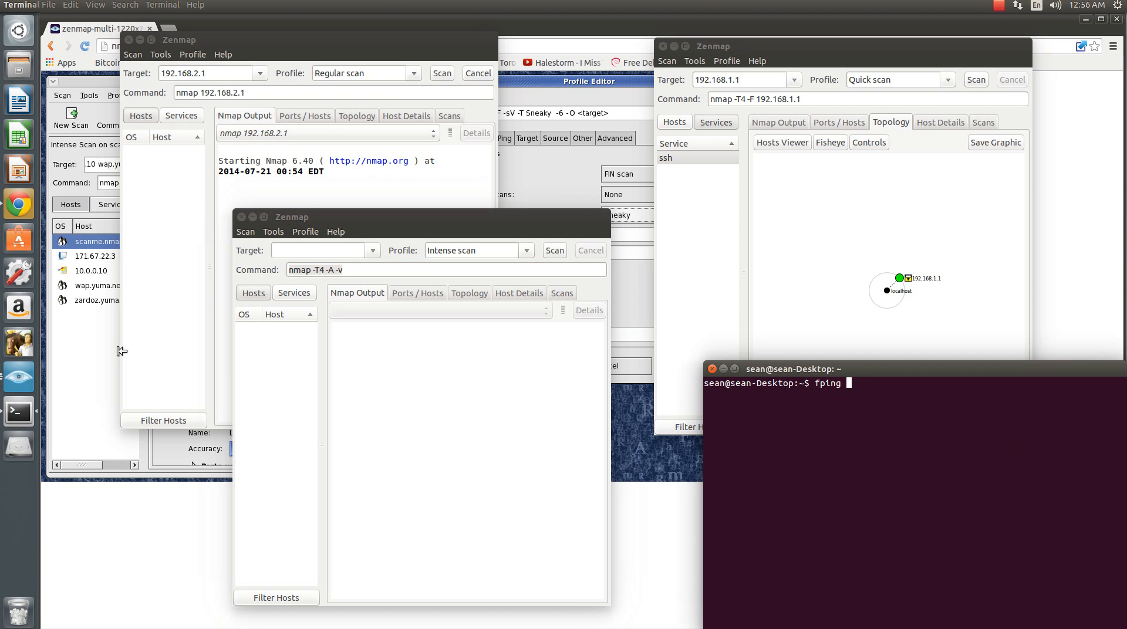
text(192.168.2.50)
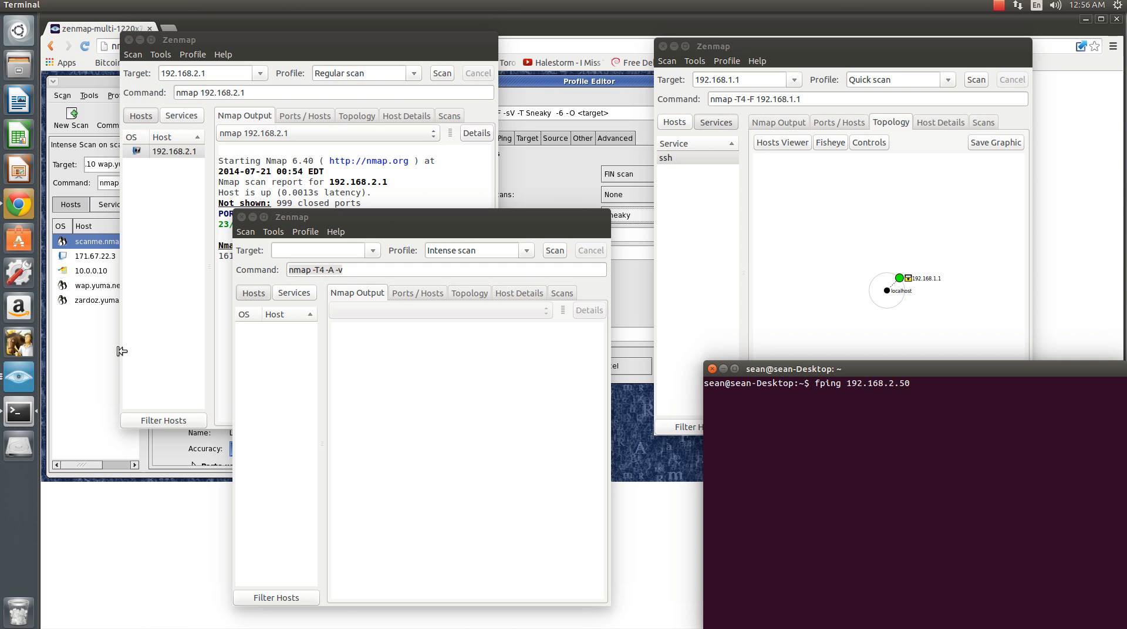
key(Return)
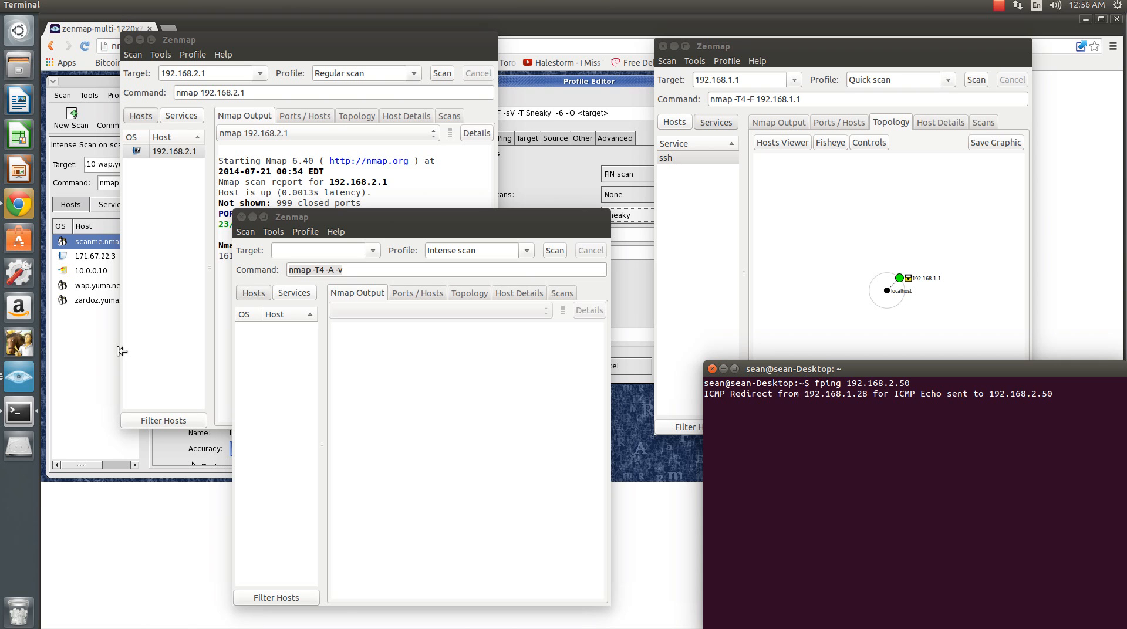
key(ctrl+c)
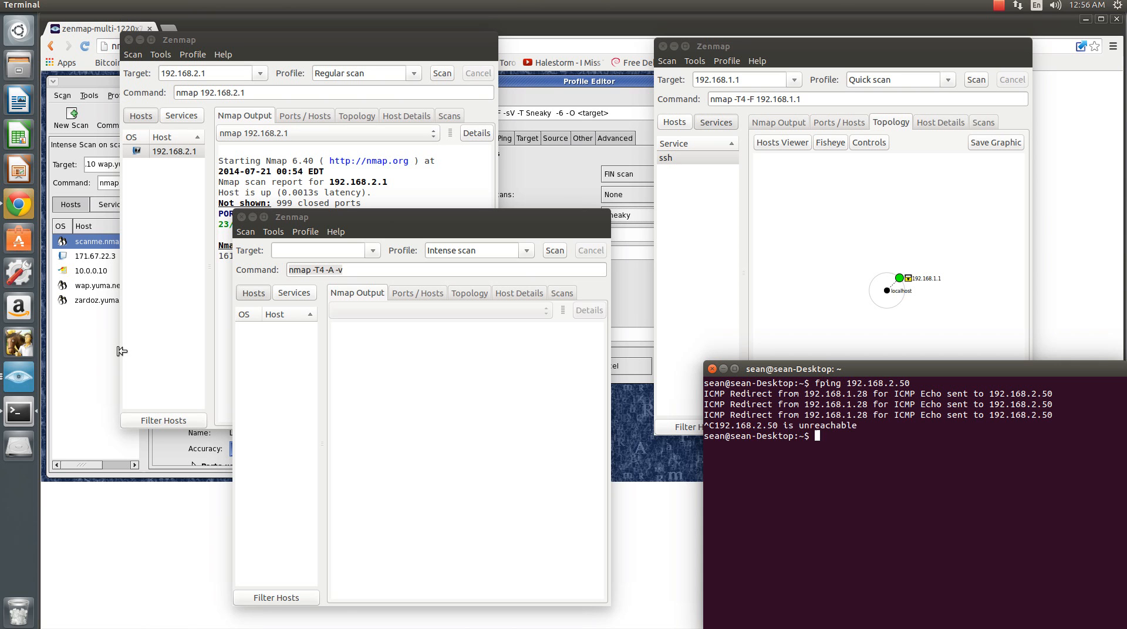
- Ping 192.168.2.51 with fping, interrupt the command, and close the Terminal
key(Up)
key(BackSpace)
text(192.168.2.51)
key(Return)
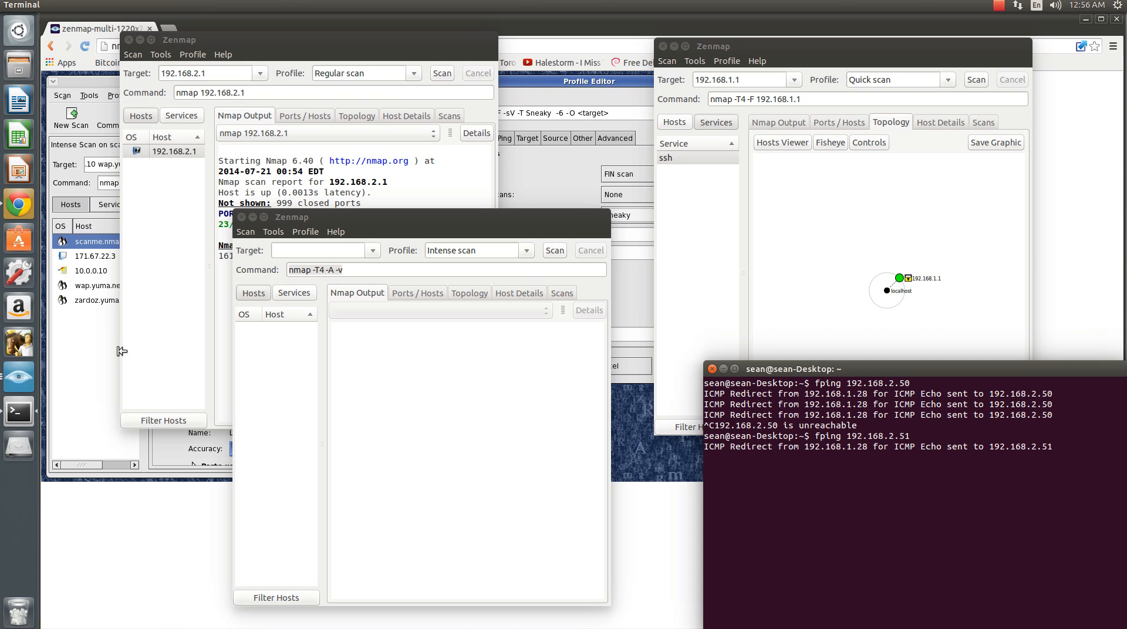
key(ctrl+c)
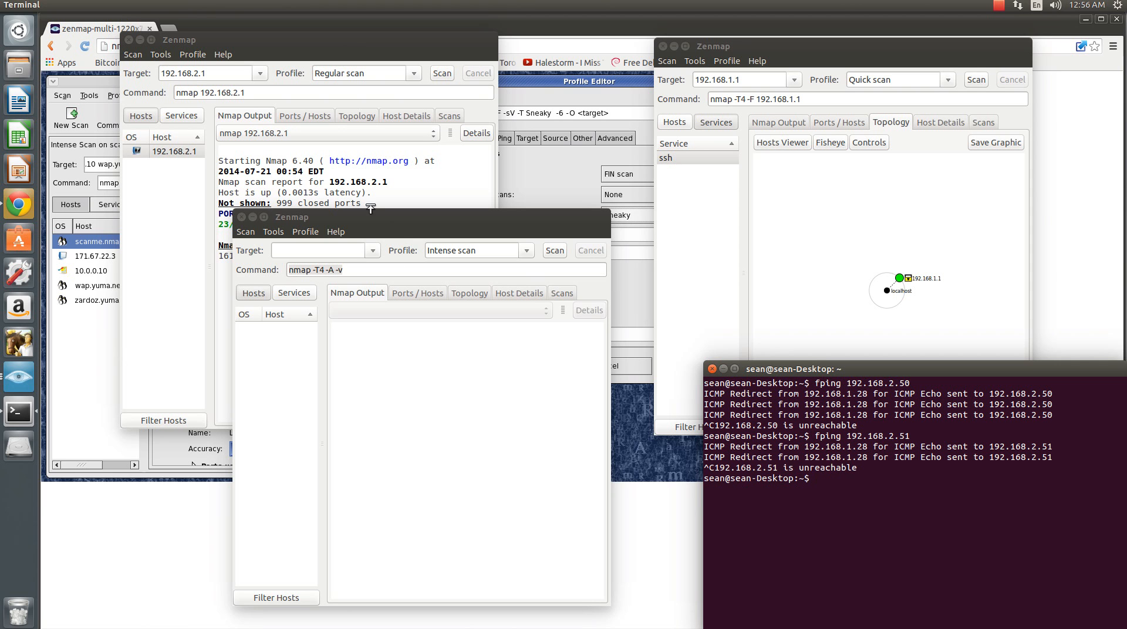
click(711, 370)
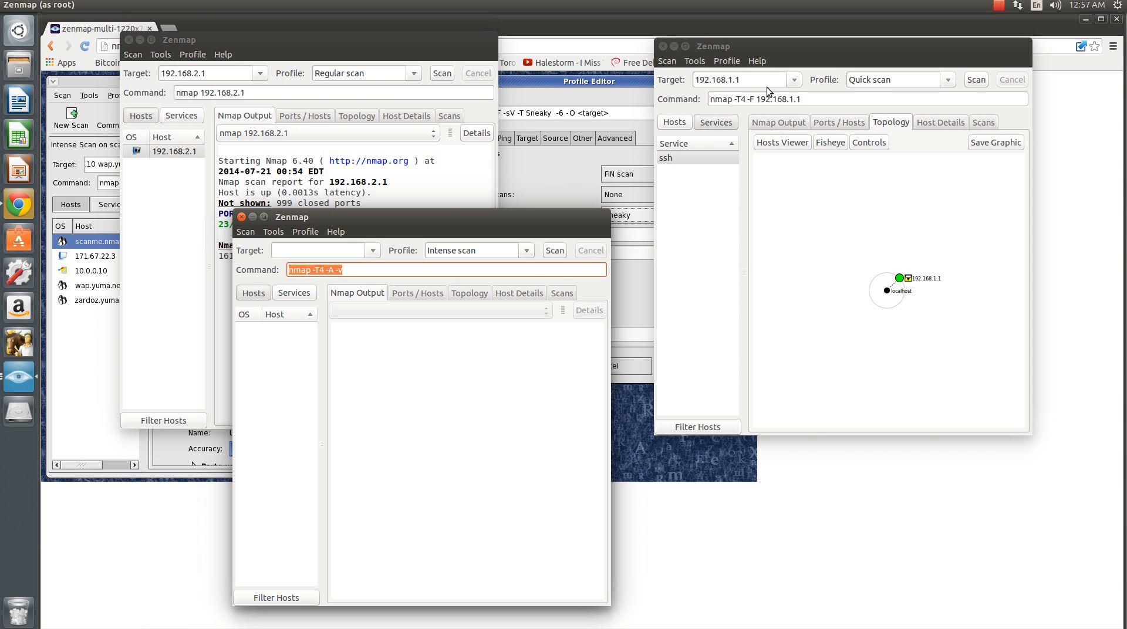
- Move the empty Zenmap window clear of the 192.168.2.1 scan and review that scan's output, ports, host details and topology
drag(453, 218, 862, 200)
click(405, 319)
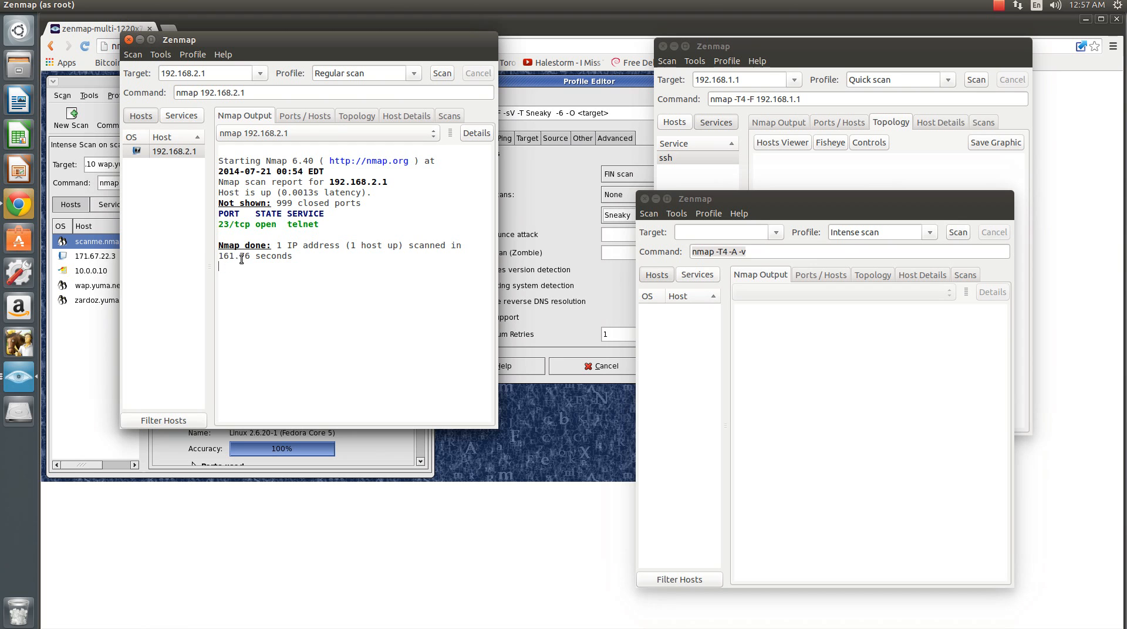
click(295, 114)
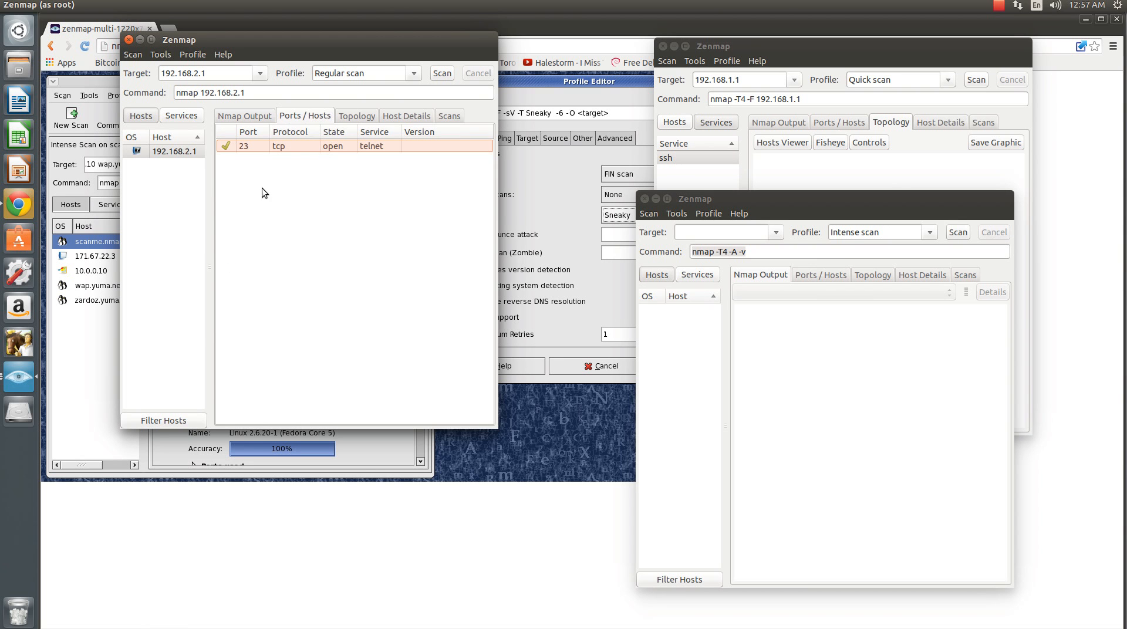
click(361, 117)
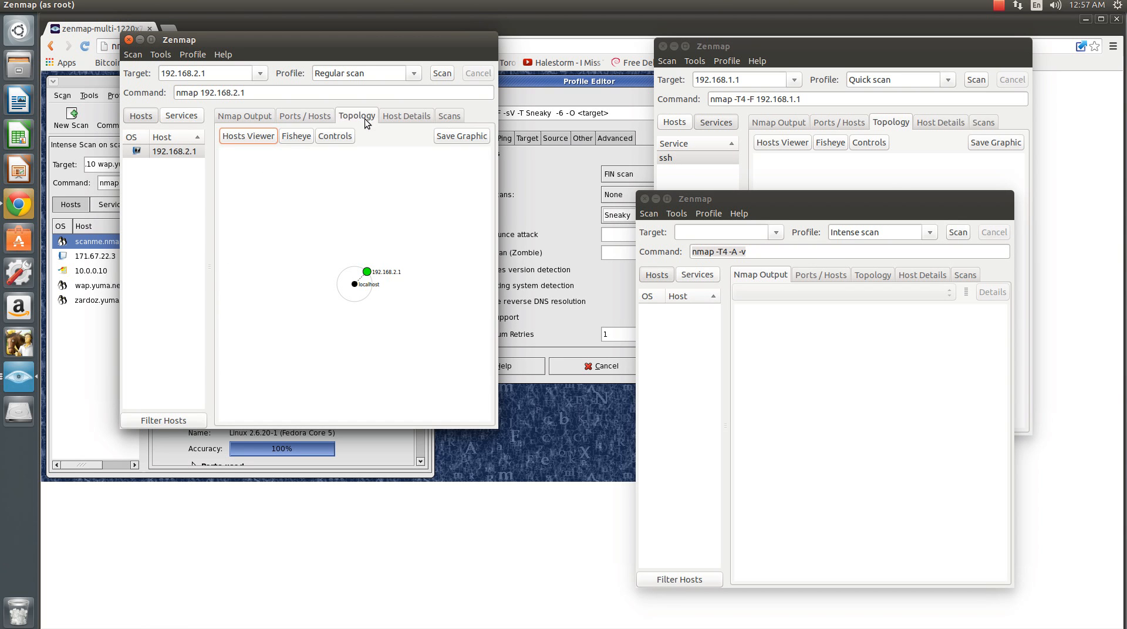
click(407, 115)
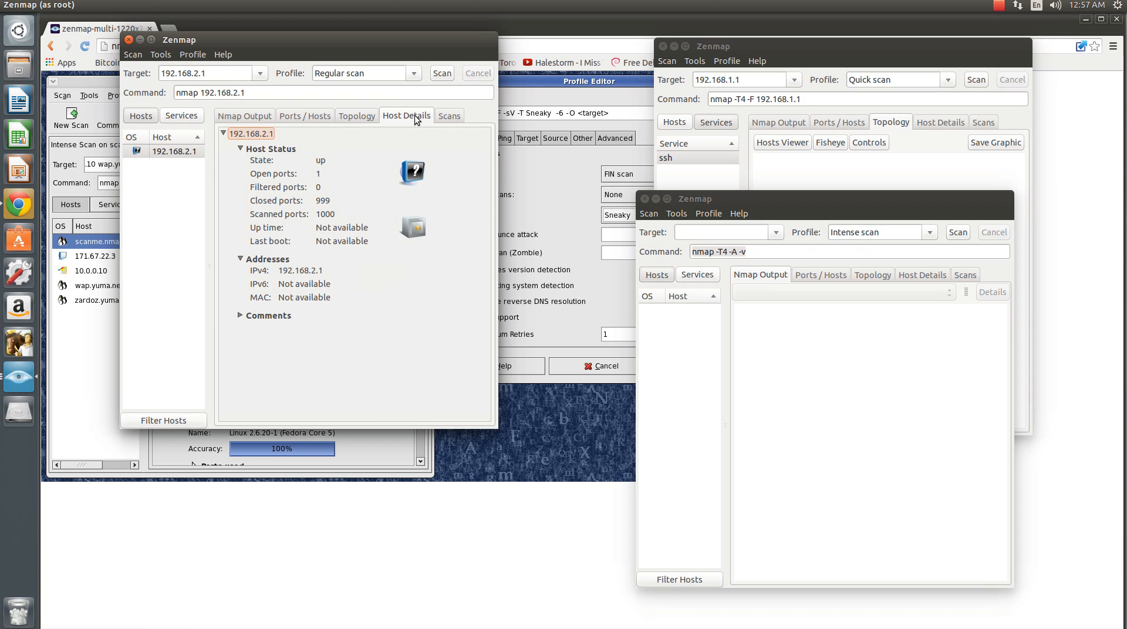
click(236, 117)
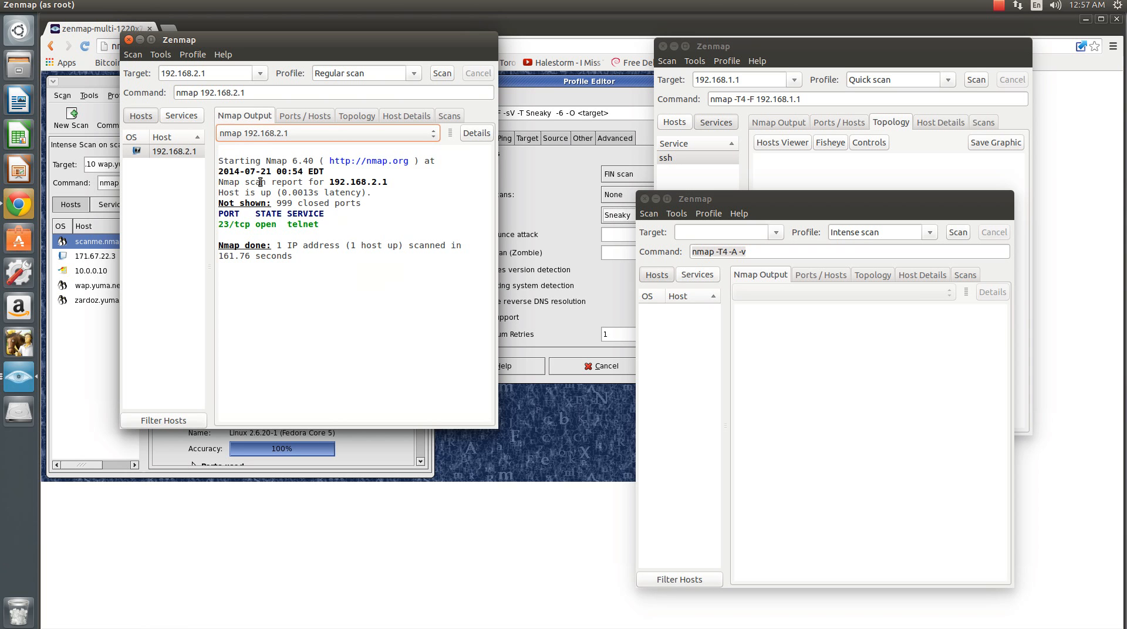
click(358, 117)
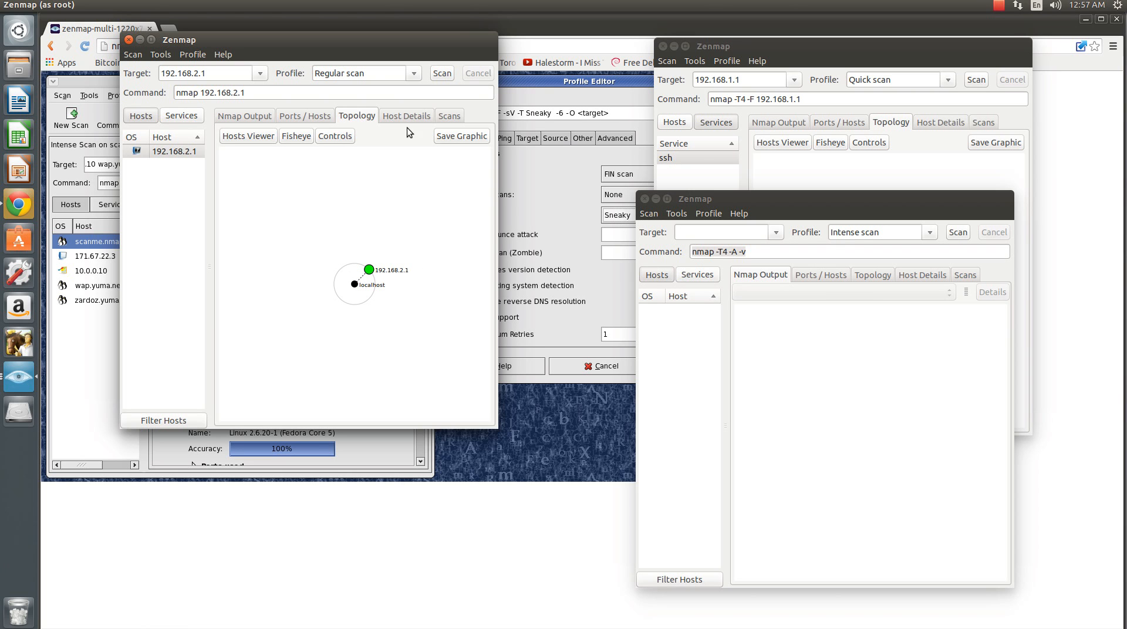
- In the window holding the 192.168.2.1 scan, set the target to 192.168.1.28 and run it with the Quick scan profile
double_click(221, 73)
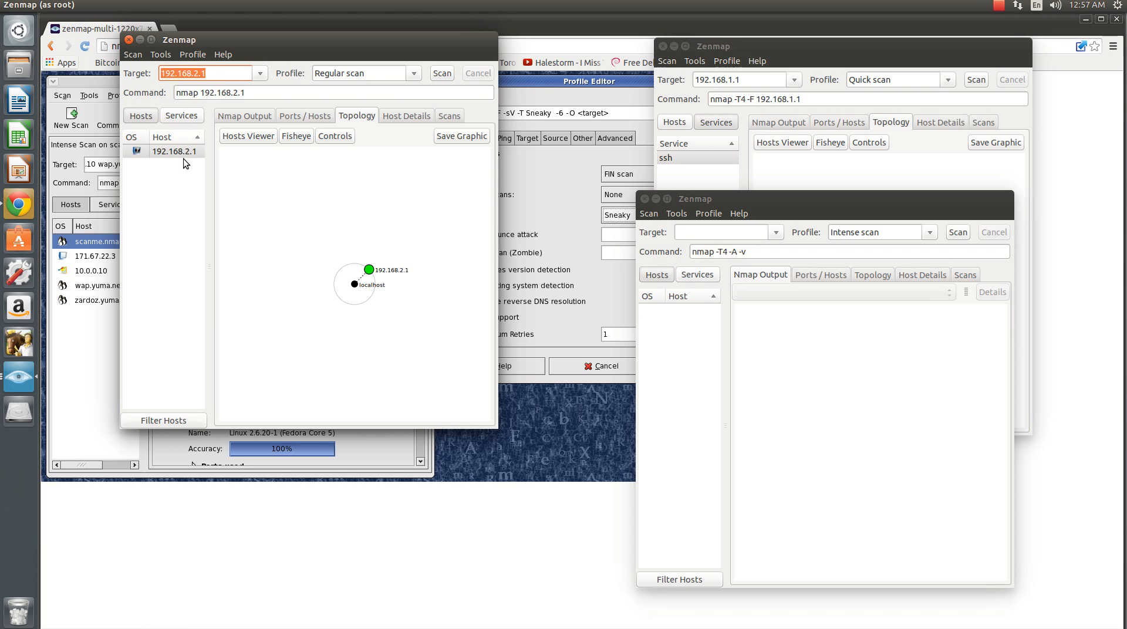
drag(223, 75, 62, 76)
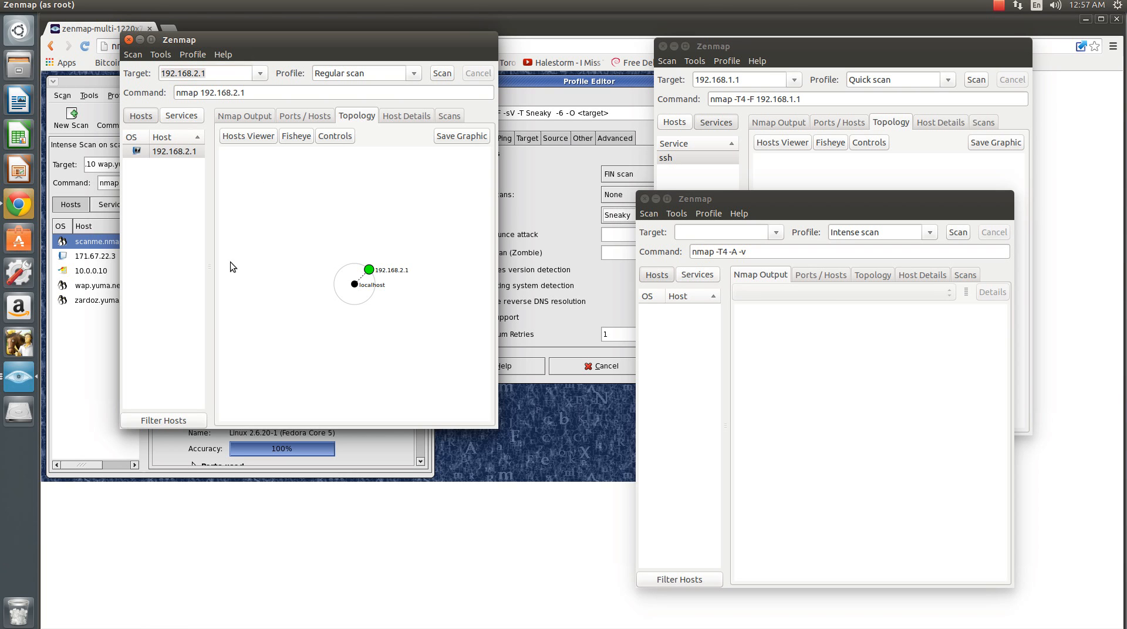
drag(240, 73, 135, 74)
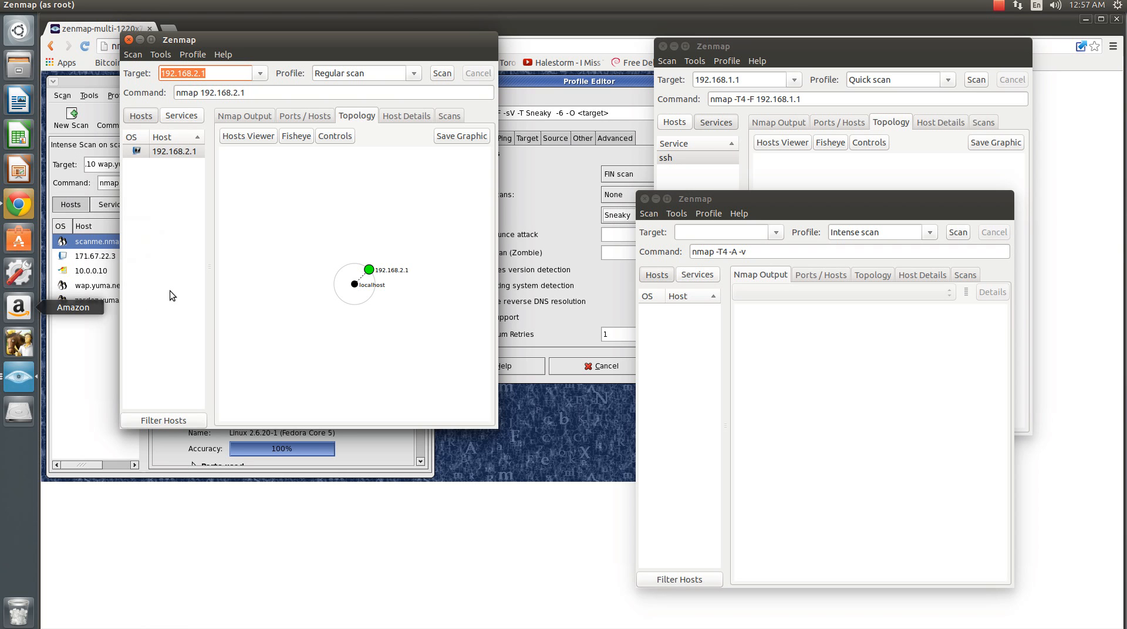
text(19)
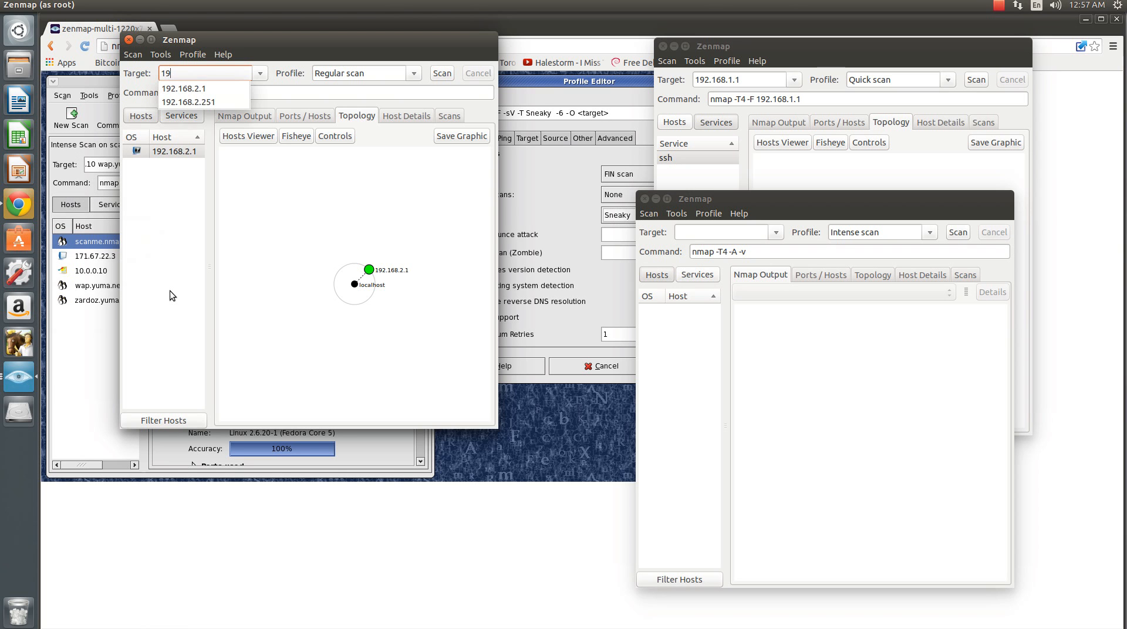
text(2.168.1.28)
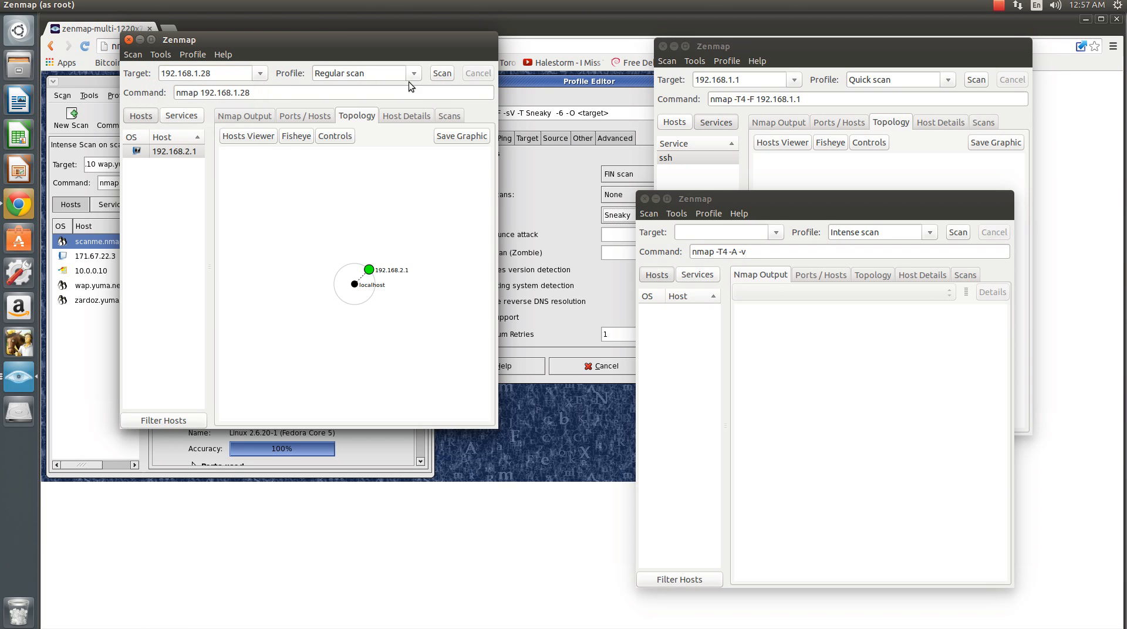
click(414, 73)
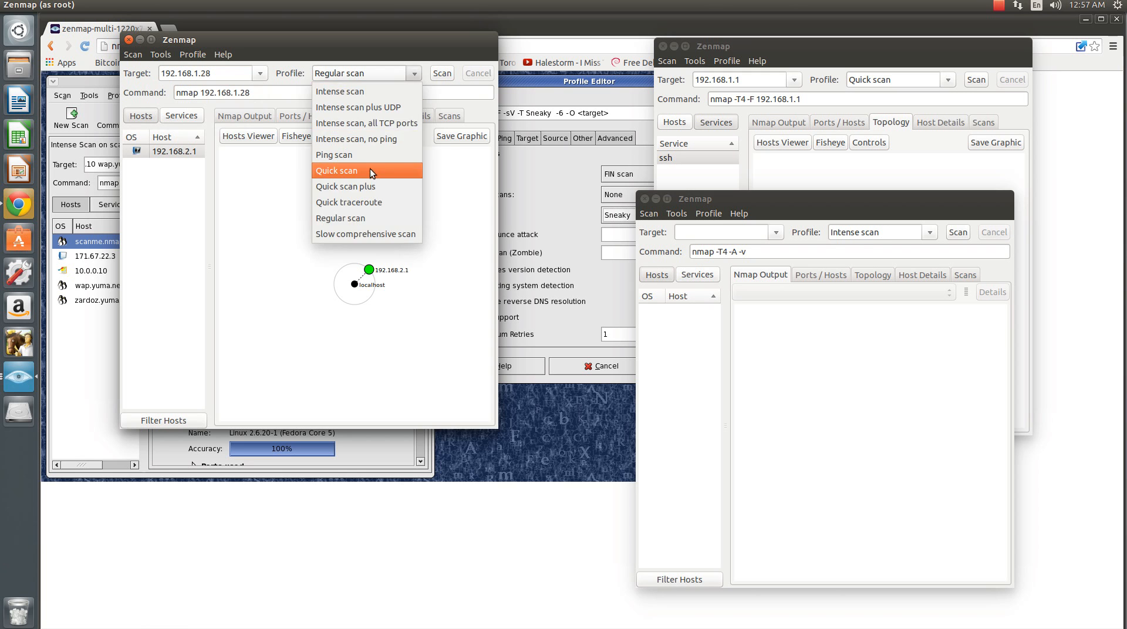
click(370, 171)
click(442, 74)
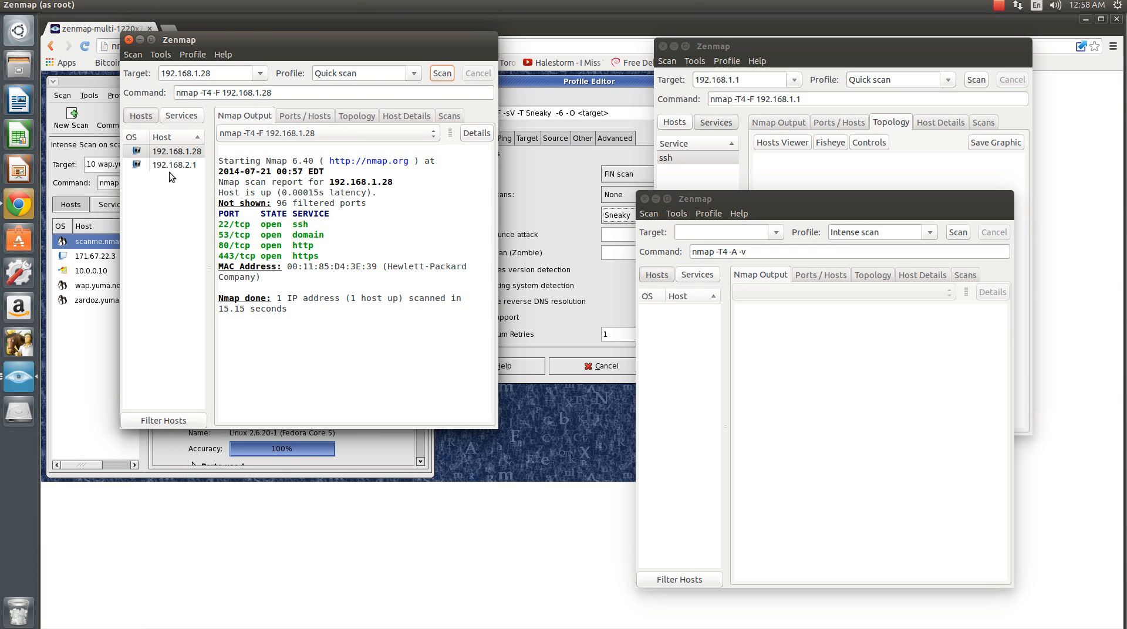
- Review the list of scans and the host details for 192.168.1.28, moving that window clear of the browser's address bar
click(455, 119)
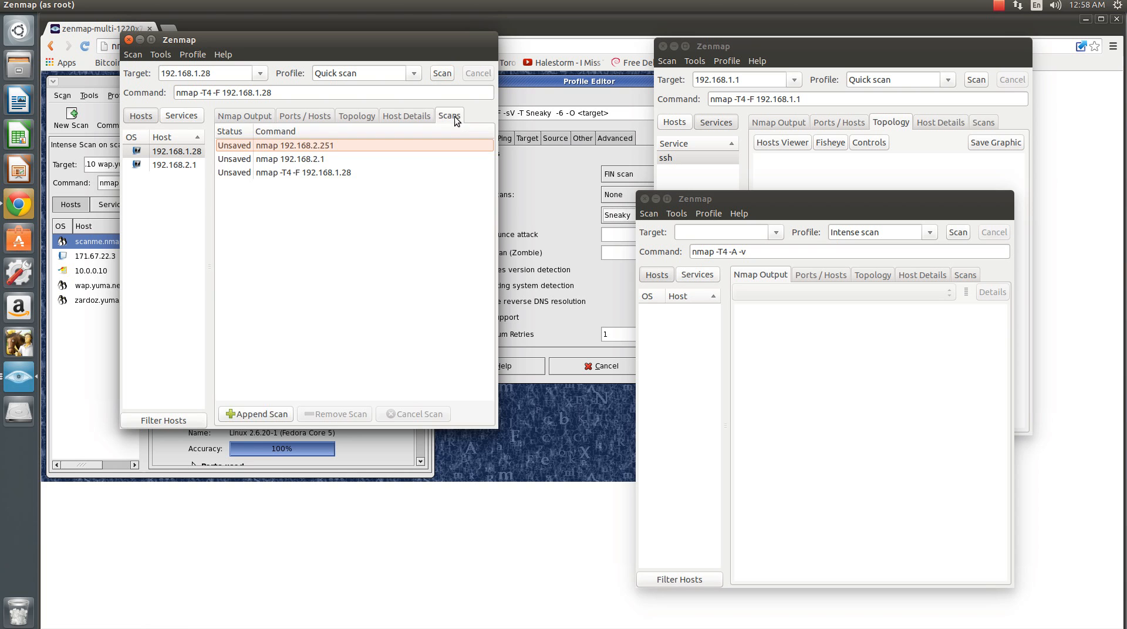
click(411, 117)
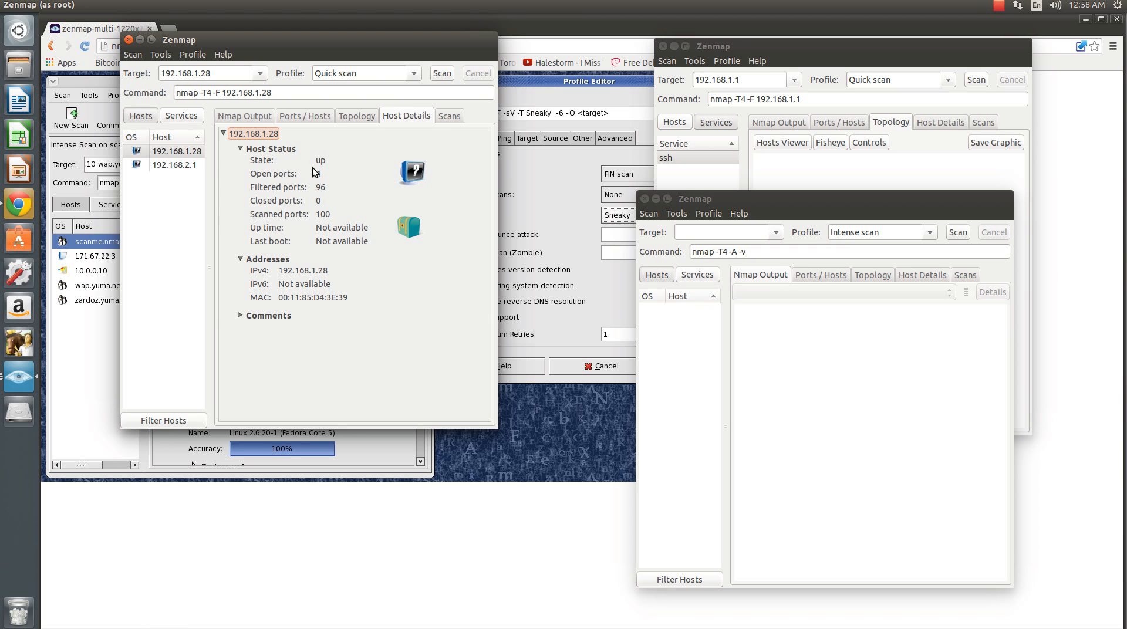
drag(343, 40, 423, 164)
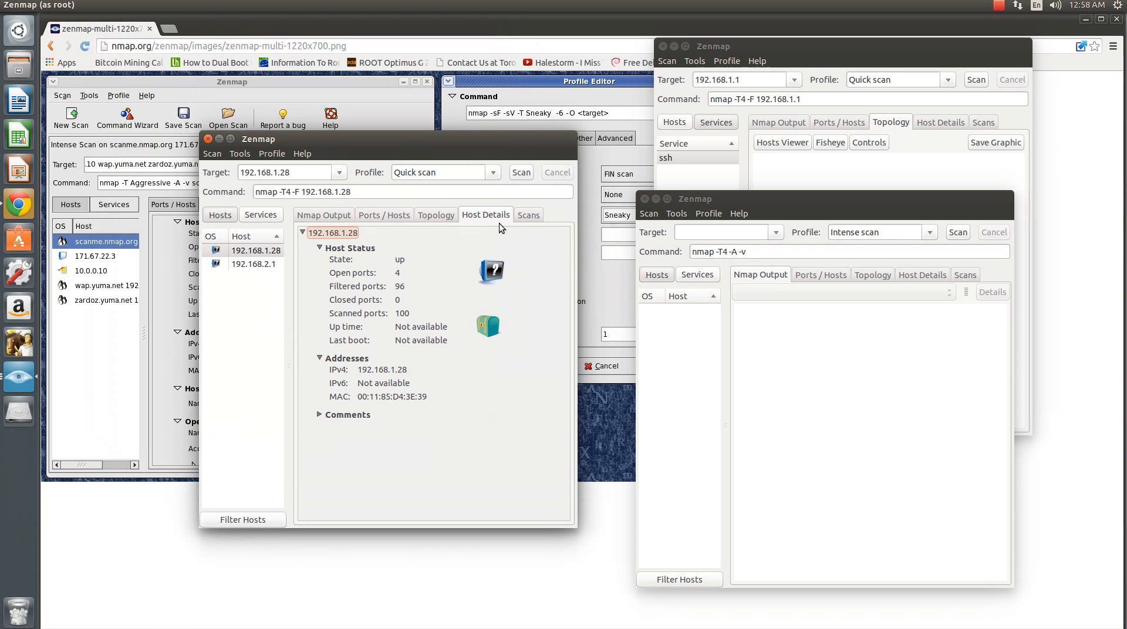
- Show the host details view in the 192.168.1.1 window and in the empty Zenmap window
click(948, 122)
click(882, 510)
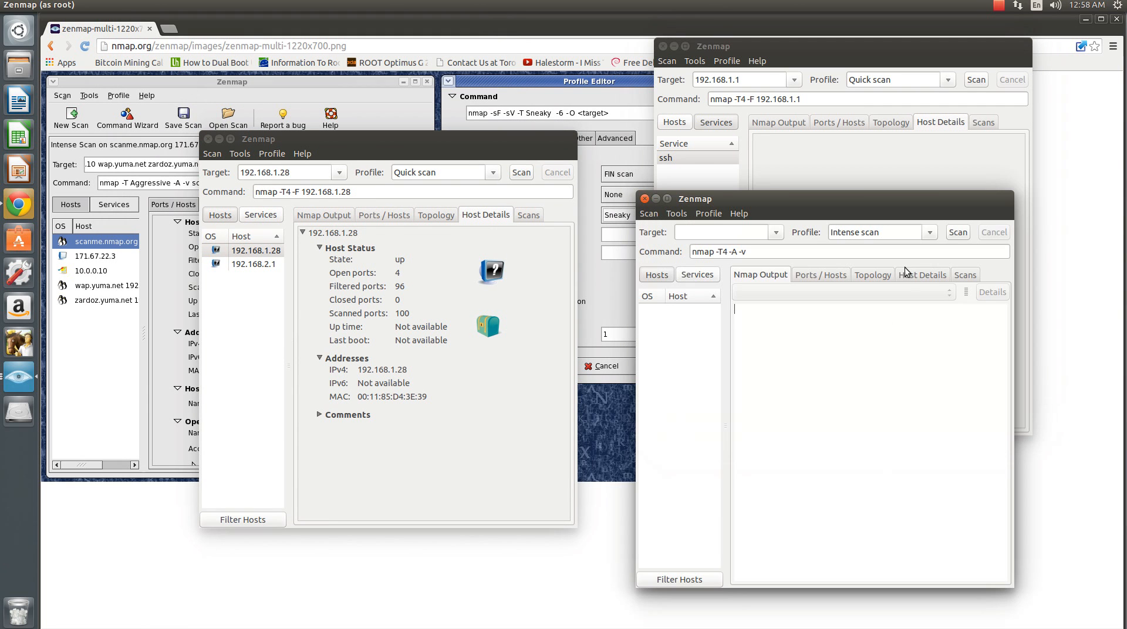
click(920, 275)
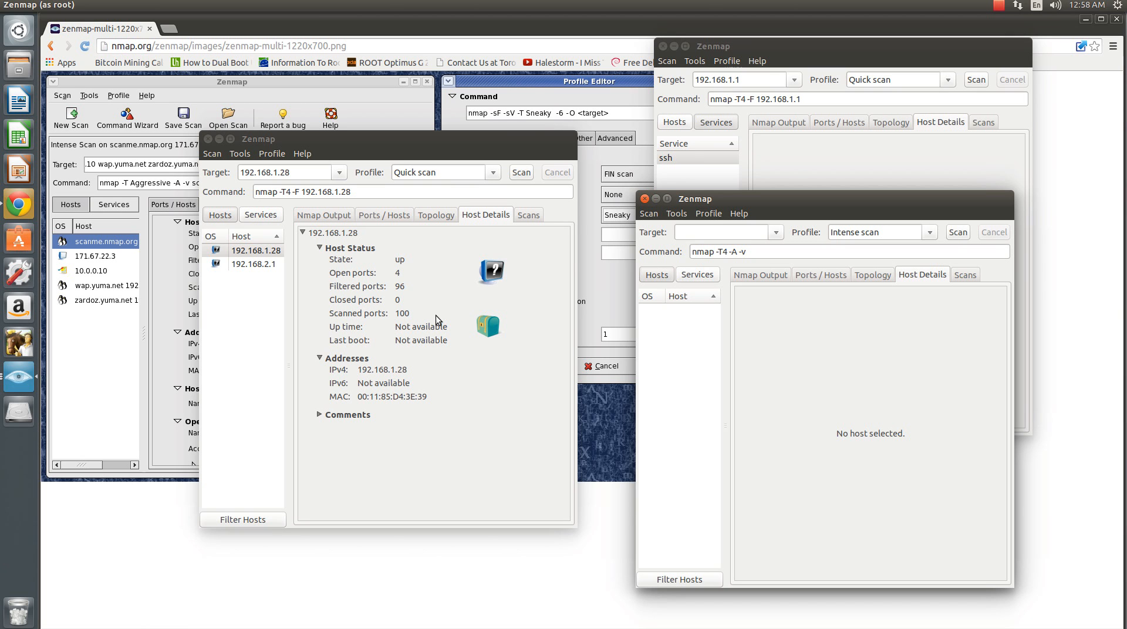
- View the 192.168.1.28 window's topology with Fisheye and Controls shown, and look at the Hosts Viewer before closing it
click(438, 217)
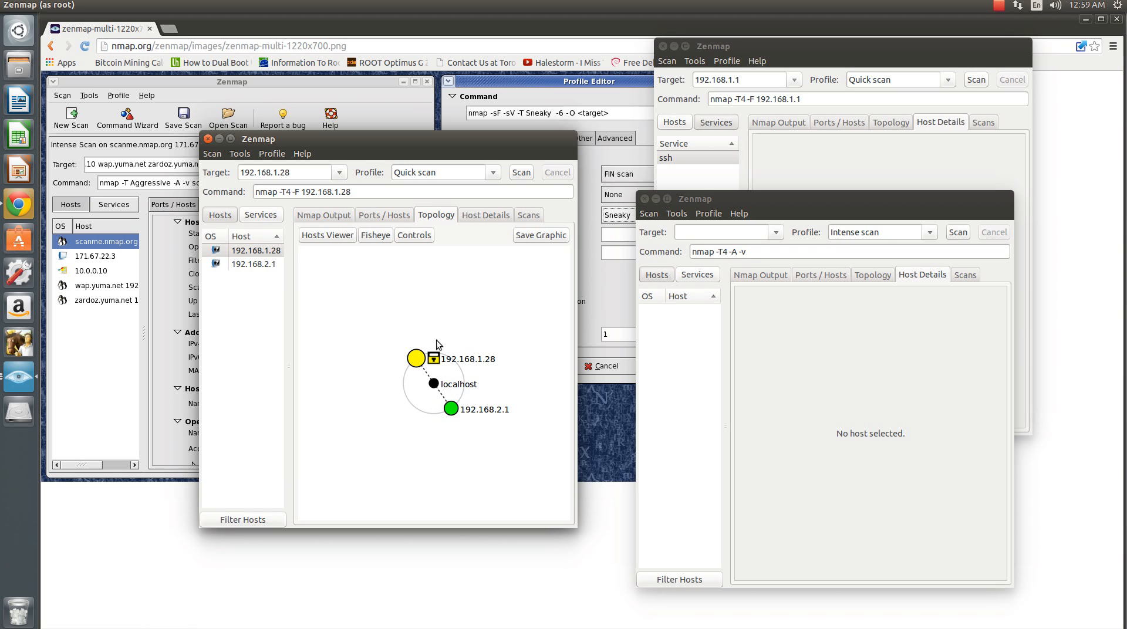
click(376, 237)
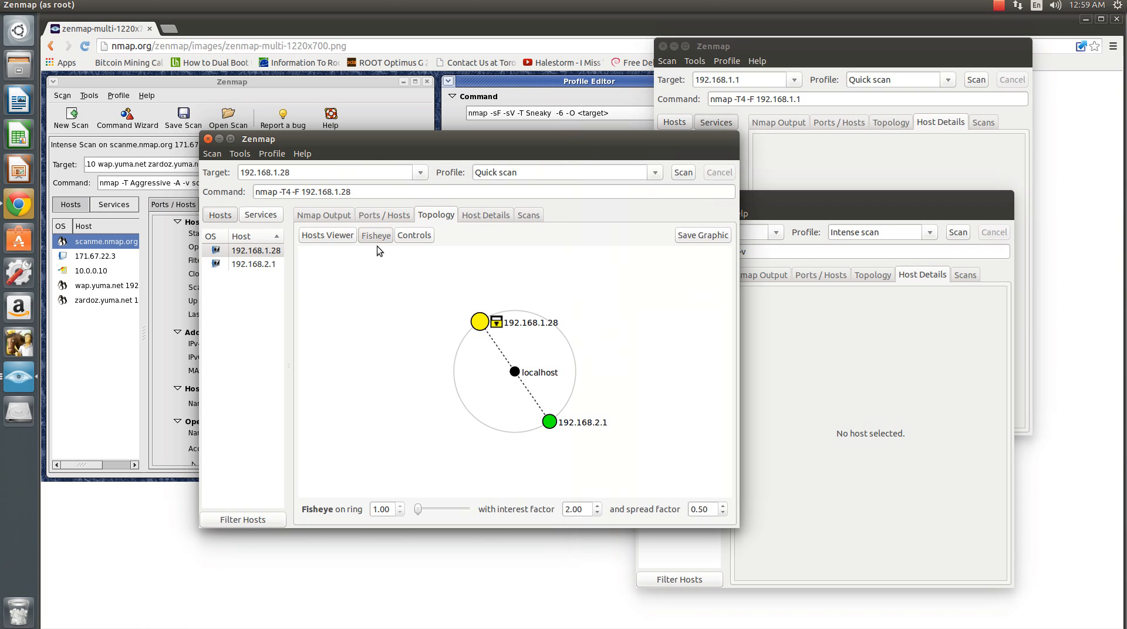
click(413, 236)
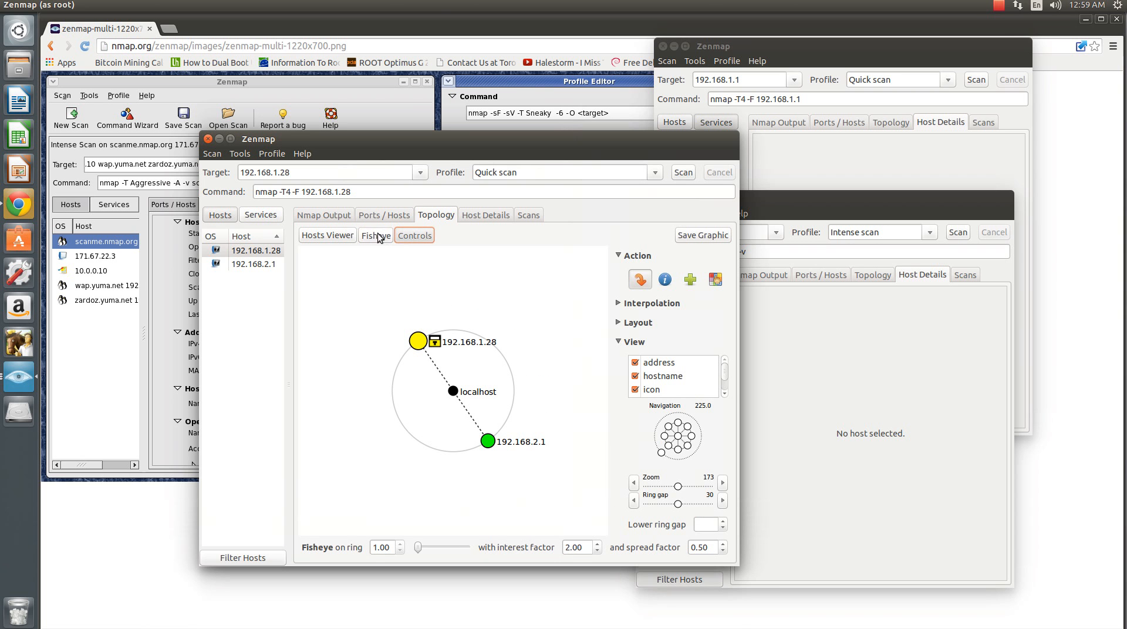
click(332, 235)
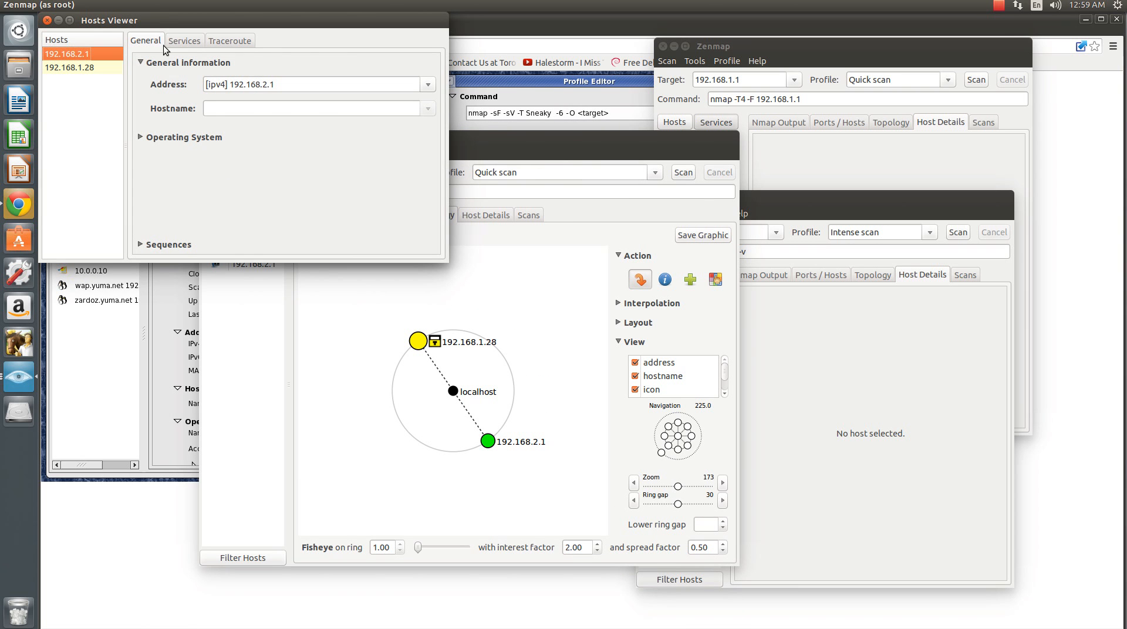
drag(200, 26, 731, 192)
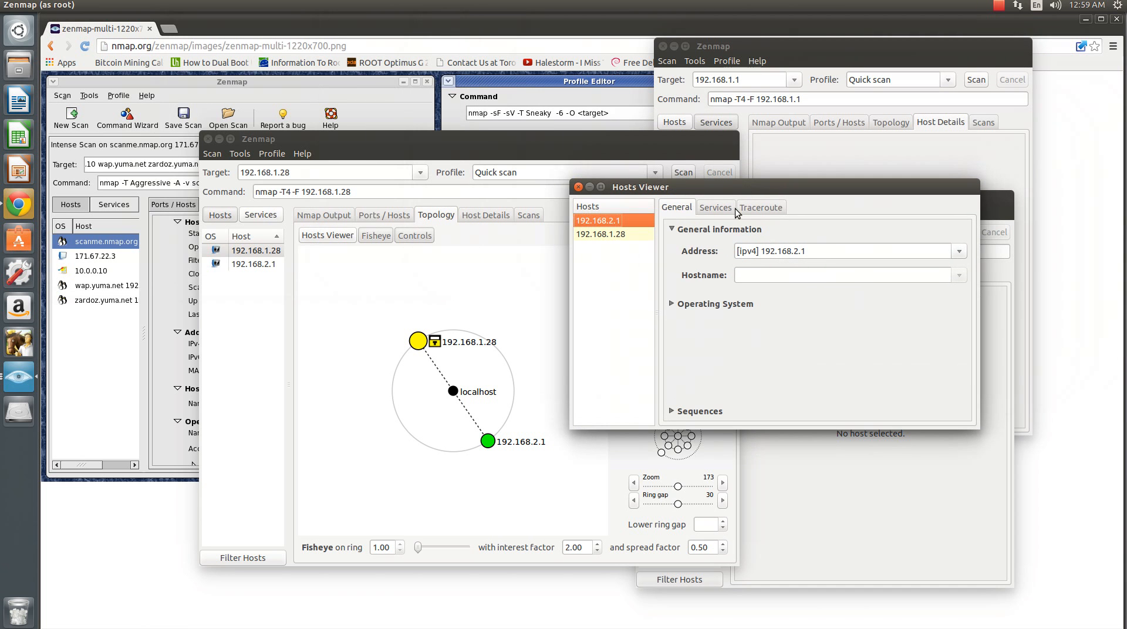
click(578, 187)
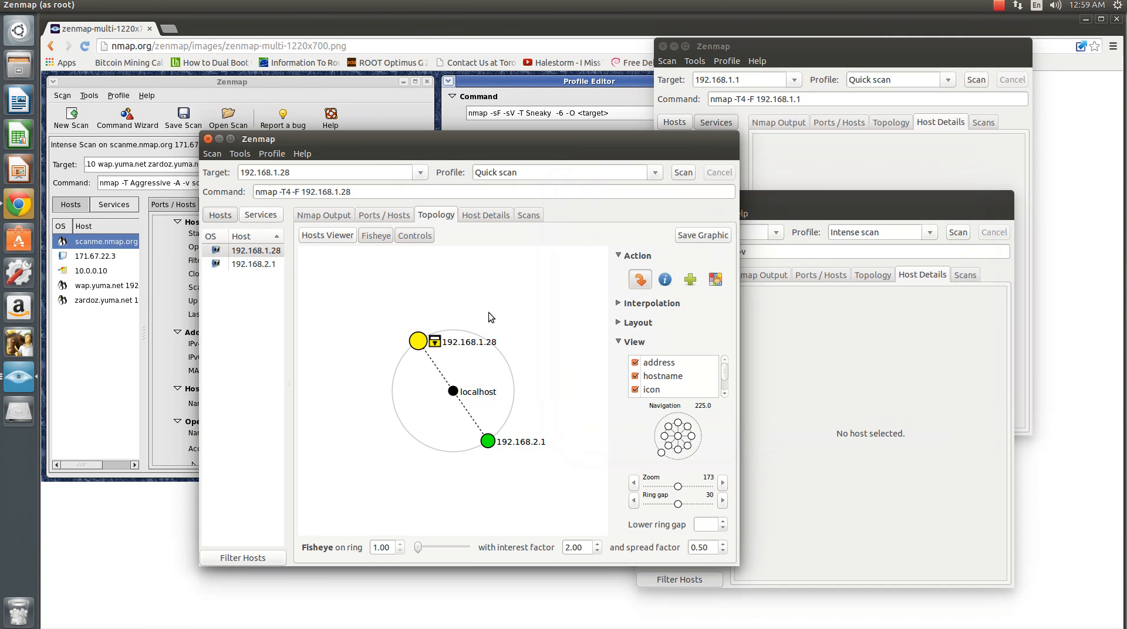
- Inspect the ssh and http entries in 192.168.1.28's port list and reread the Nmap output of its quick scan
click(378, 220)
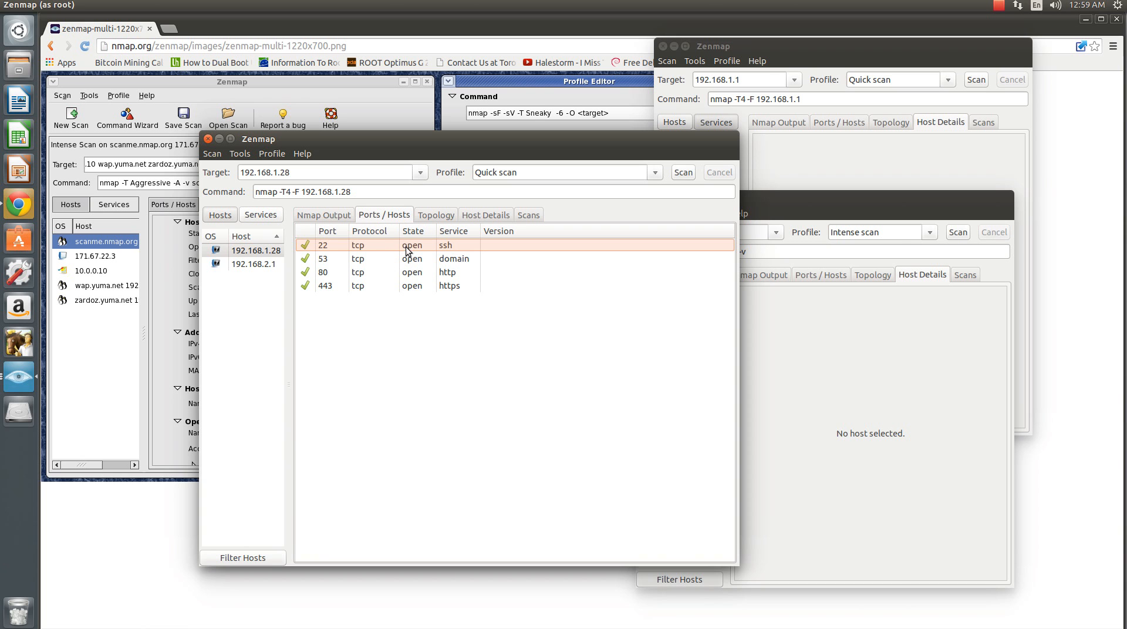
click(438, 250)
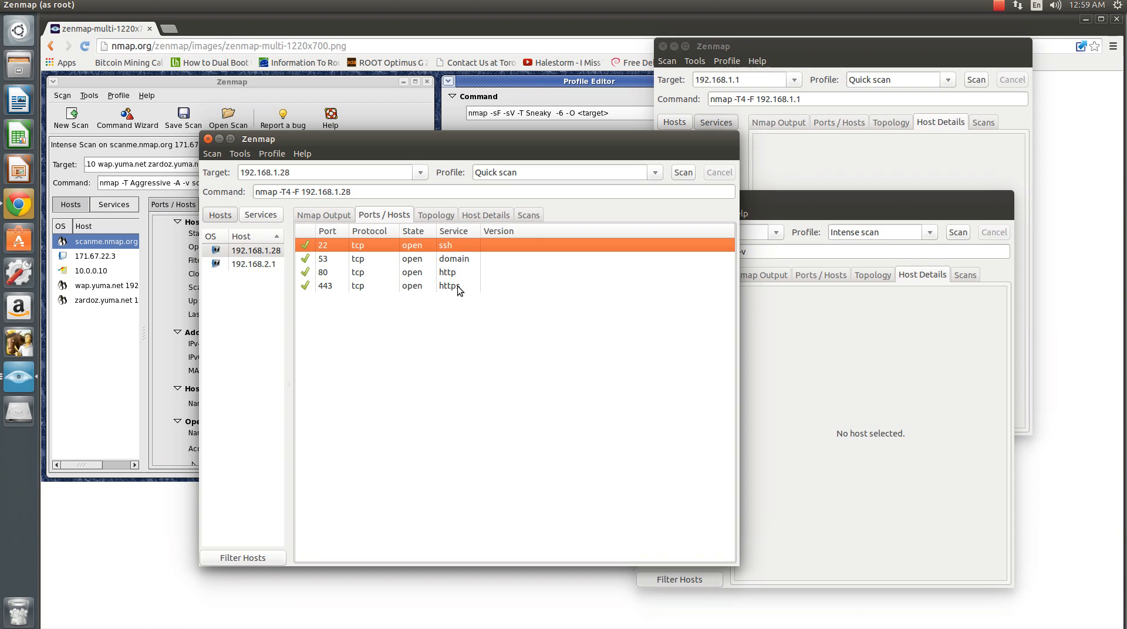
click(481, 273)
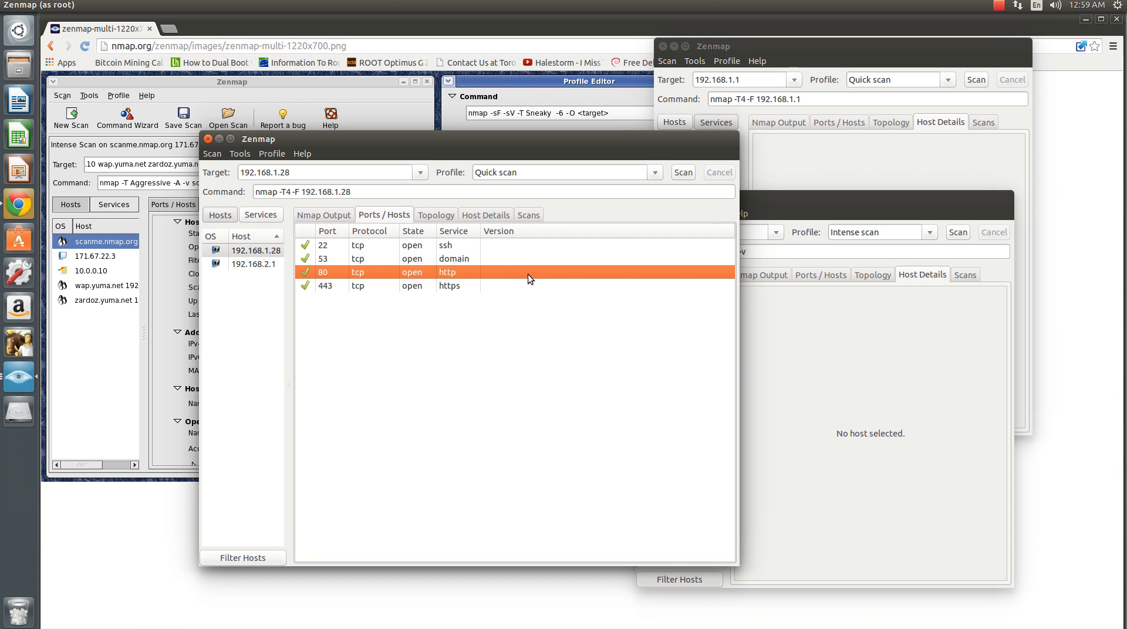
click(340, 217)
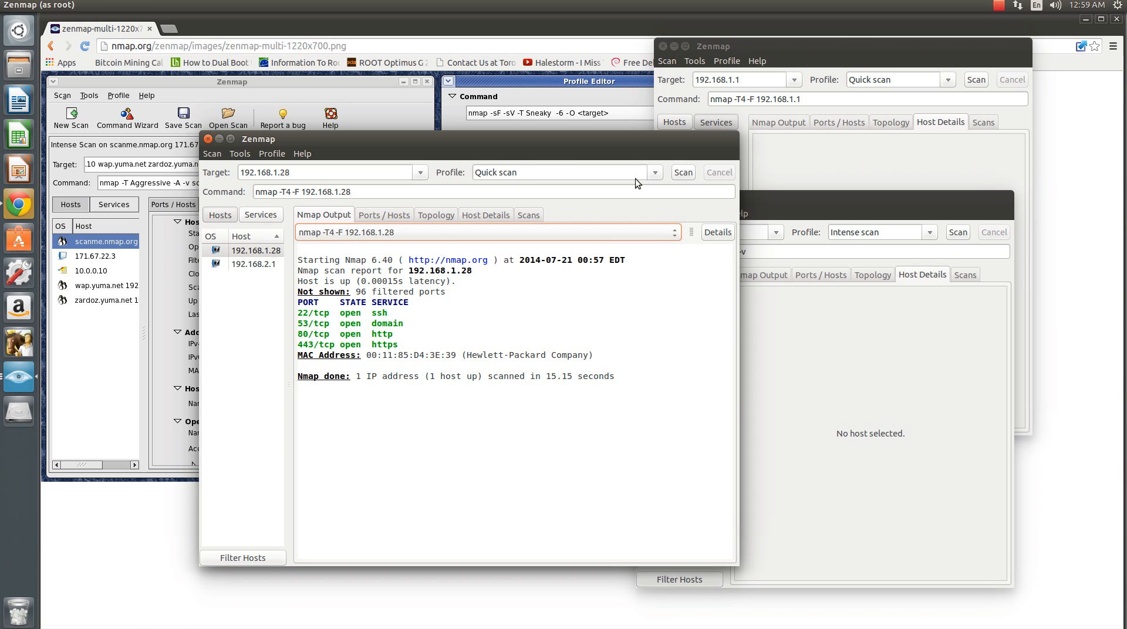
- Run a Slow comprehensive scan on 192.168.1.28 and examine its full command and running output
click(654, 173)
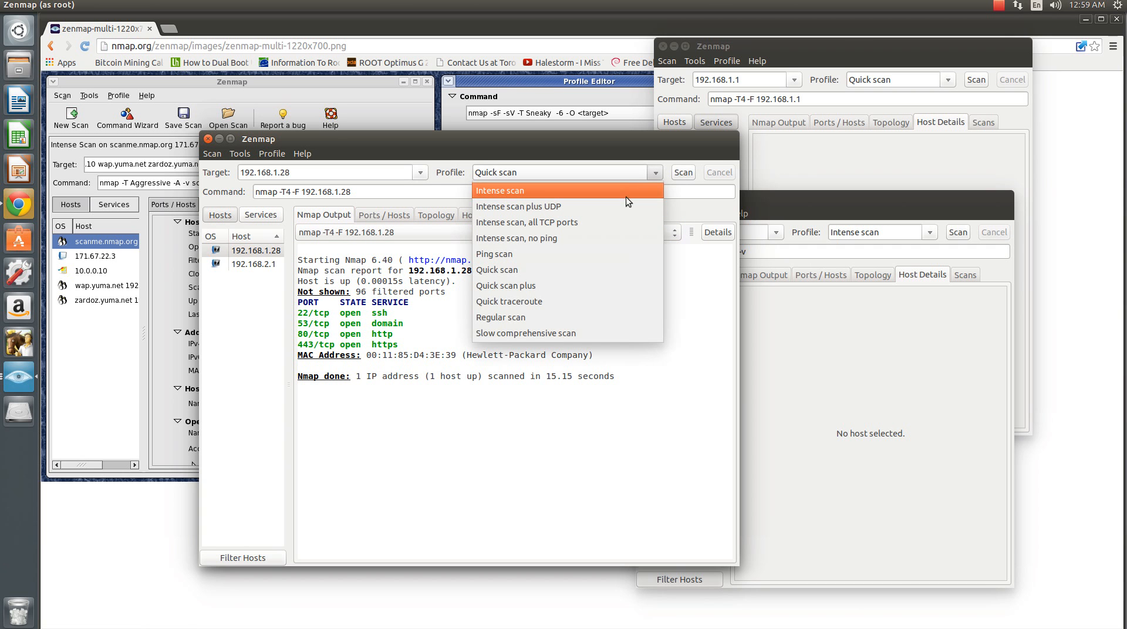
click(593, 333)
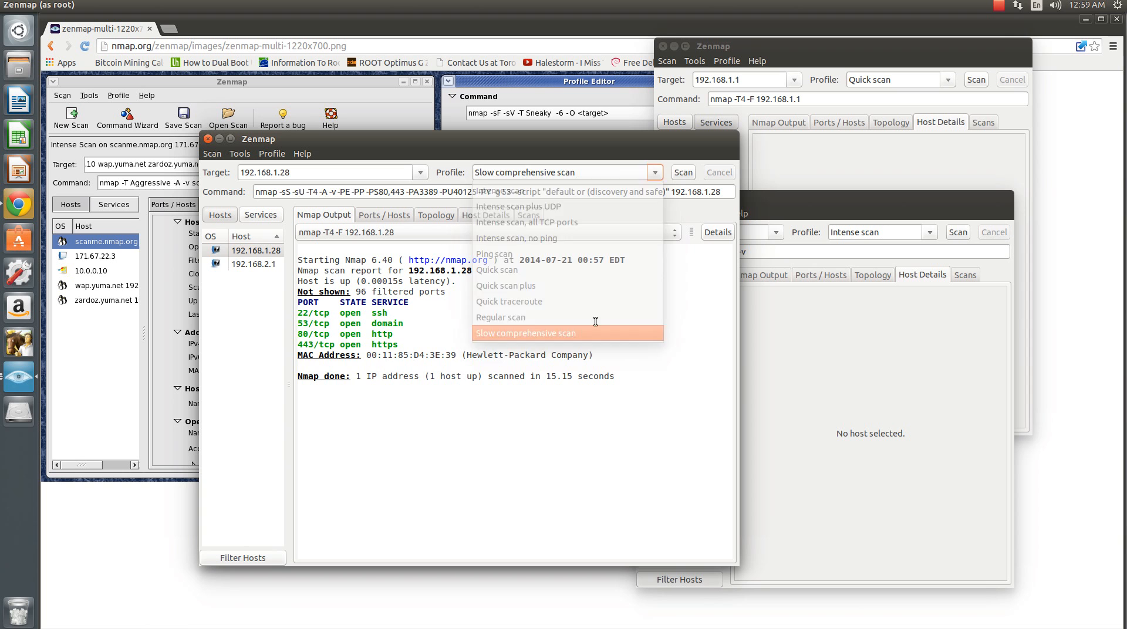
click(681, 173)
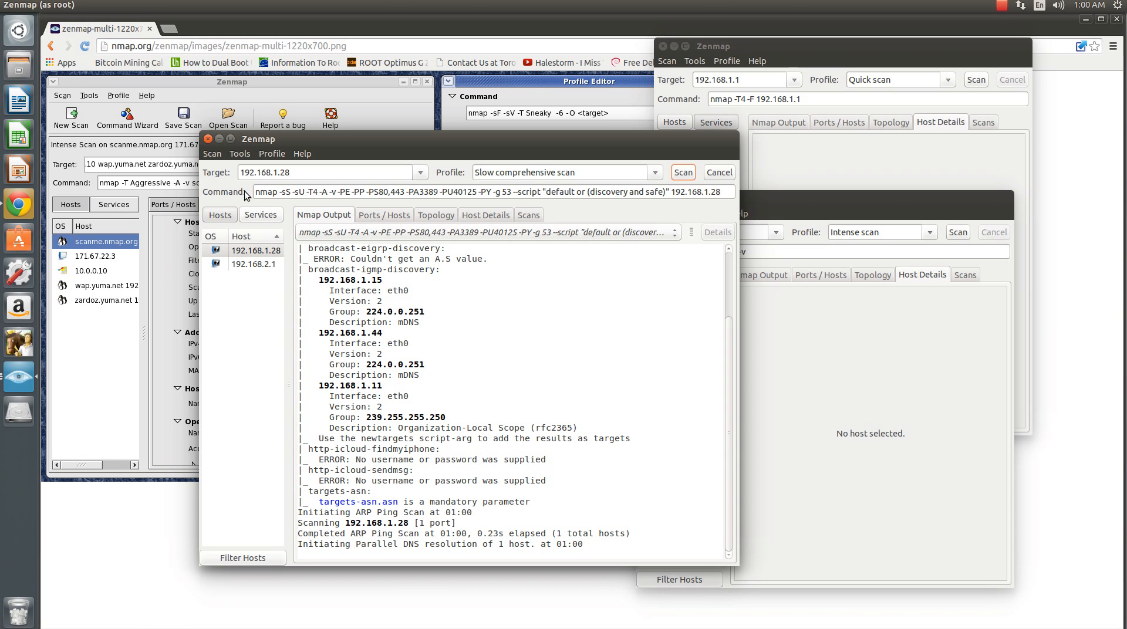
triple_click(731, 191)
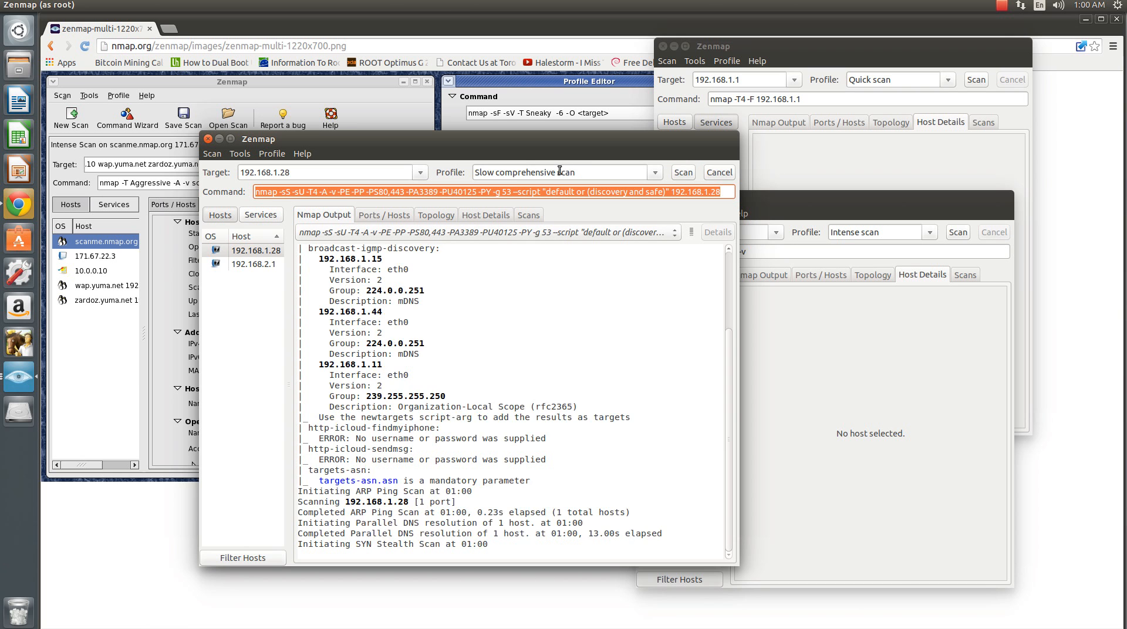
click(565, 374)
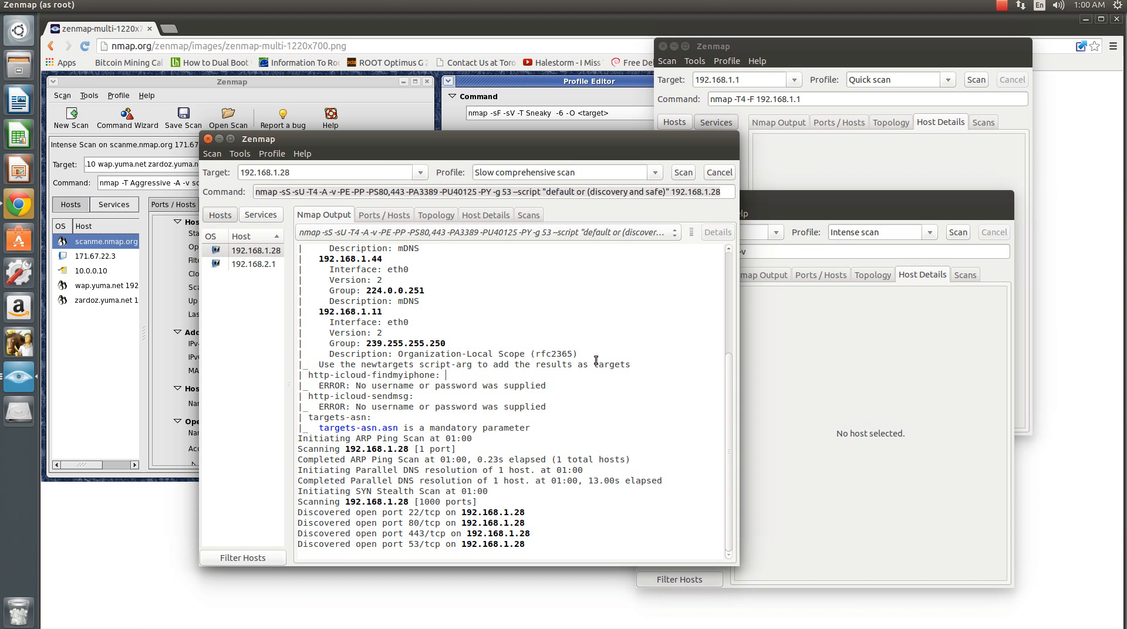
click(921, 347)
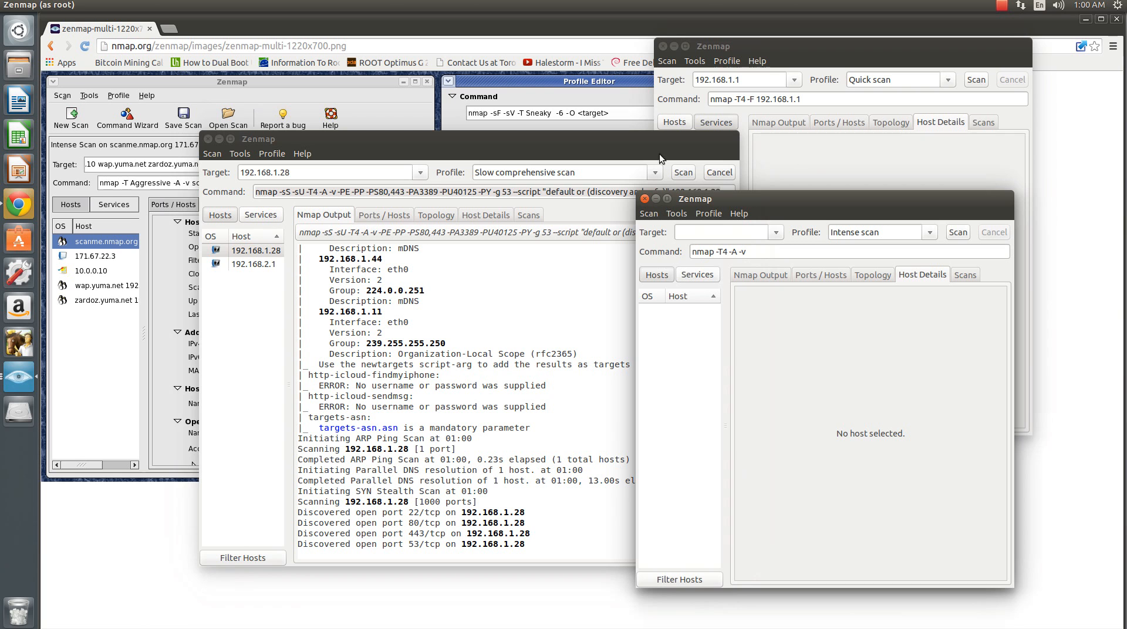
click(355, 300)
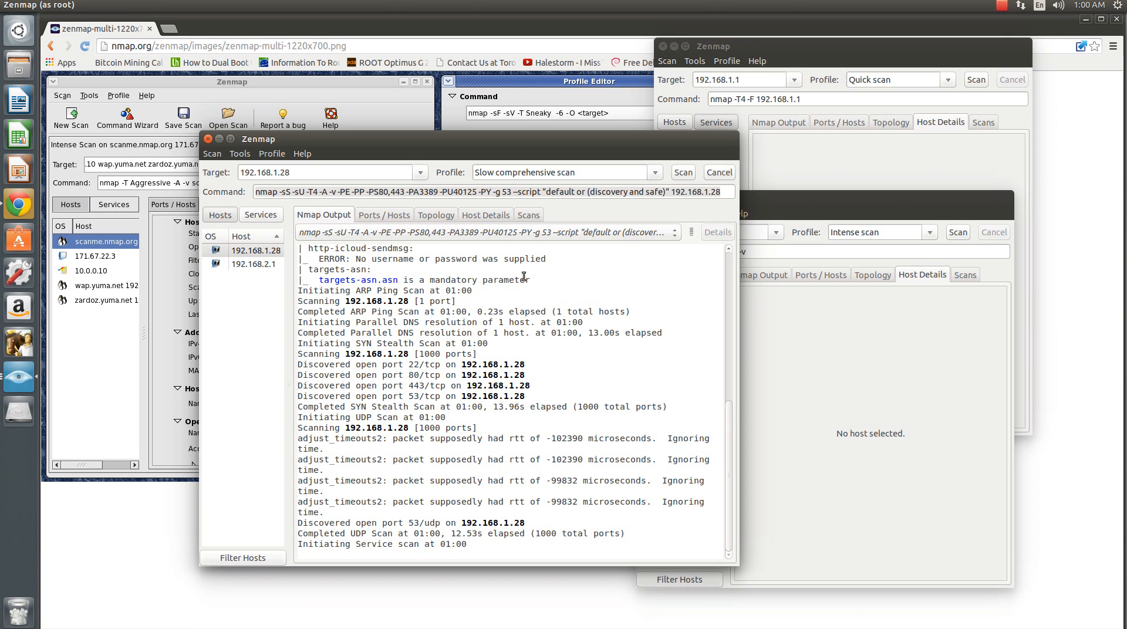
- In the empty Zenmap window, run an Intense scan on target 192.168.2.51
click(915, 366)
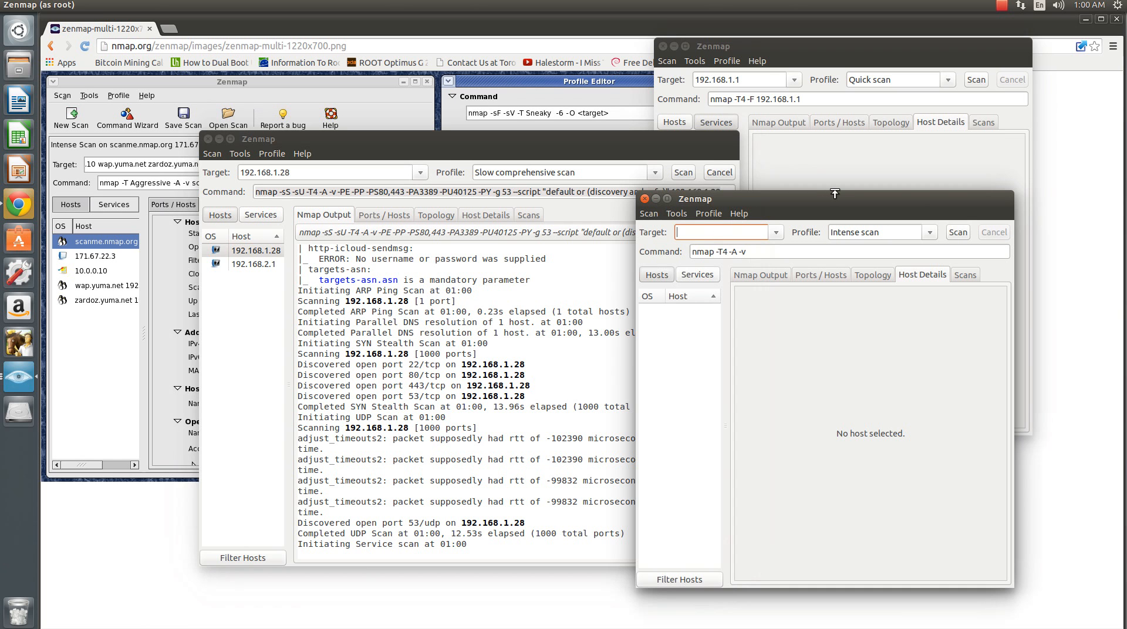
text(192.168.2.51)
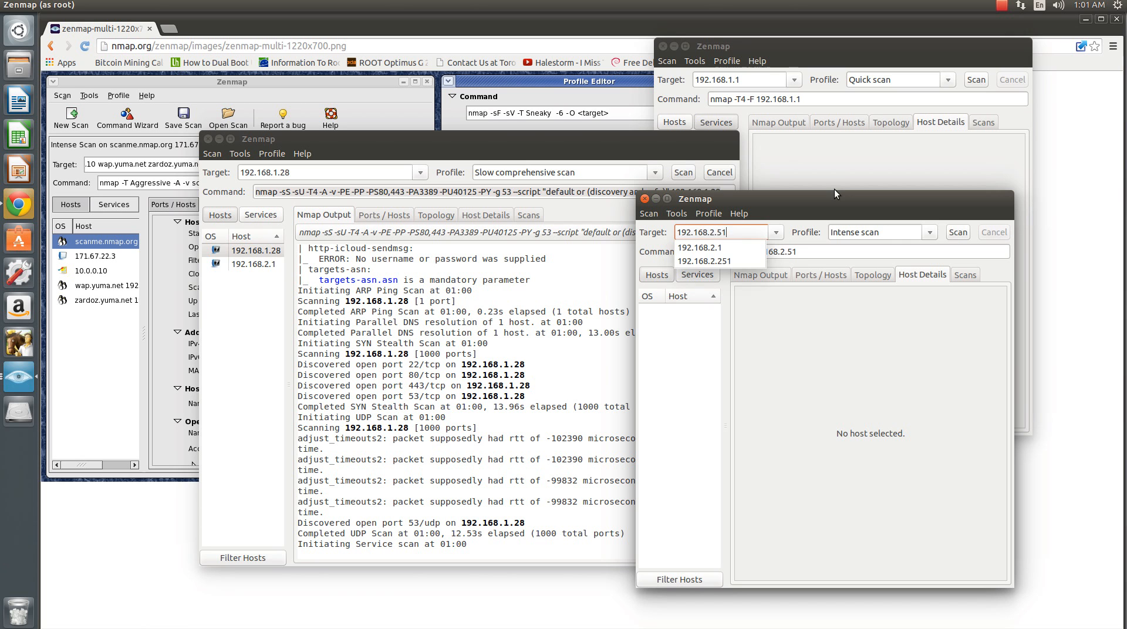
key(Tab)
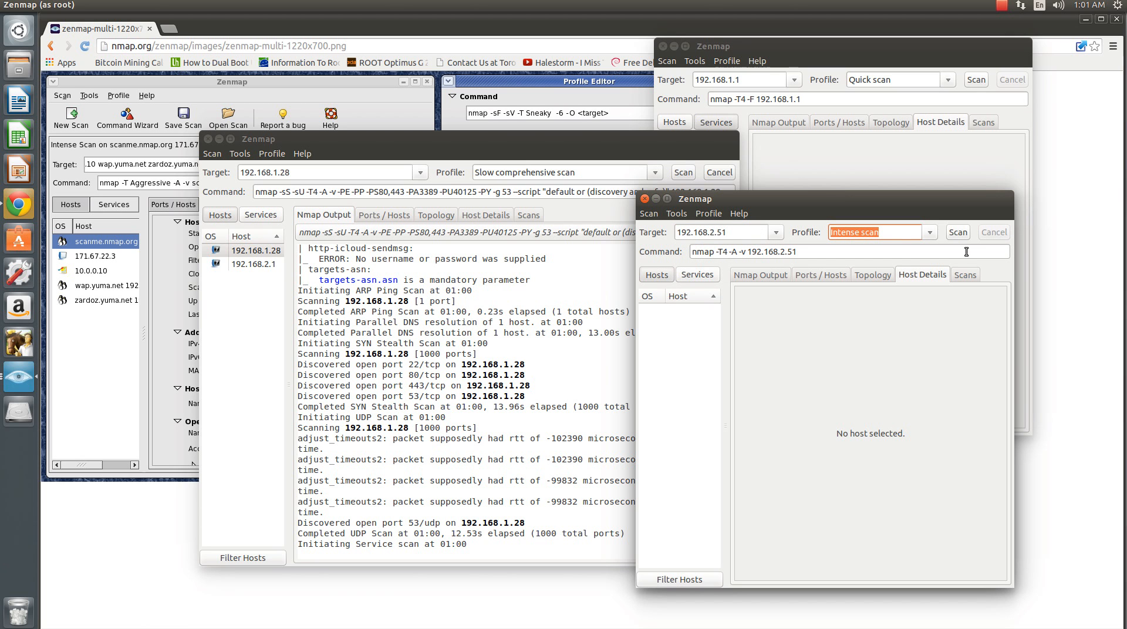
click(959, 234)
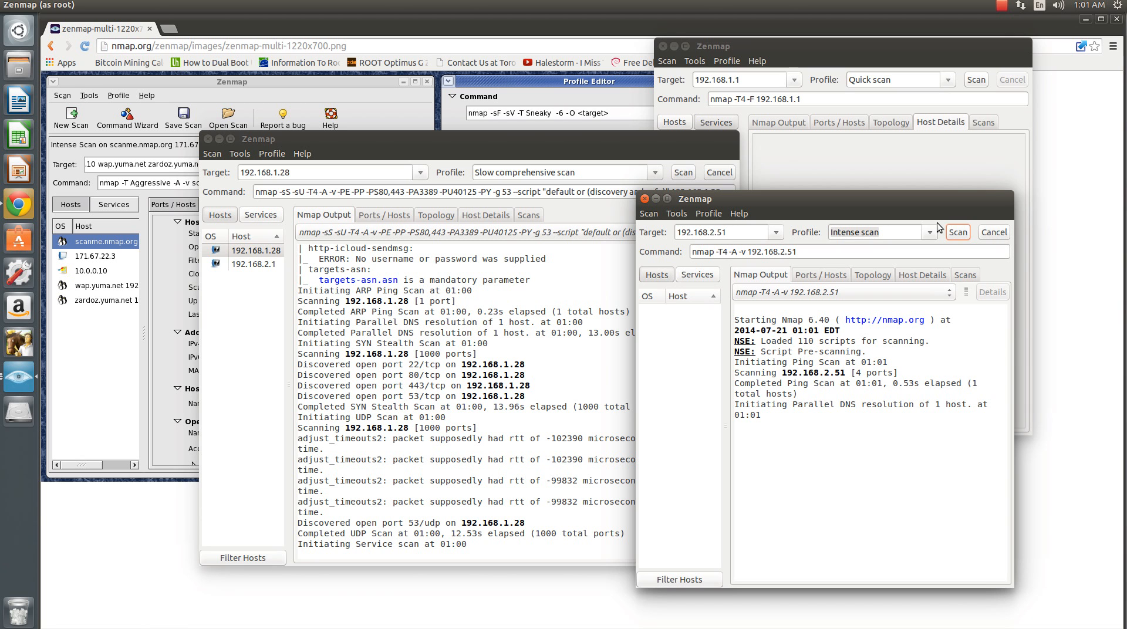
- Bring the 192.168.1.28 scan window forward and move it clear of the 192.168.2.51 scan output
click(367, 301)
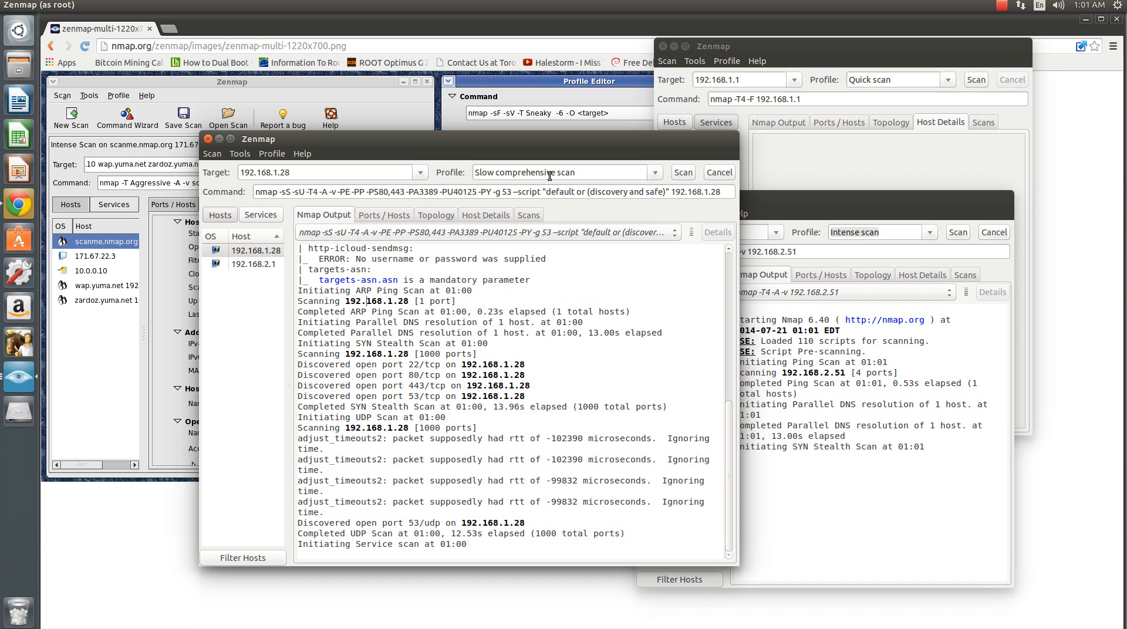
drag(554, 143, 471, 90)
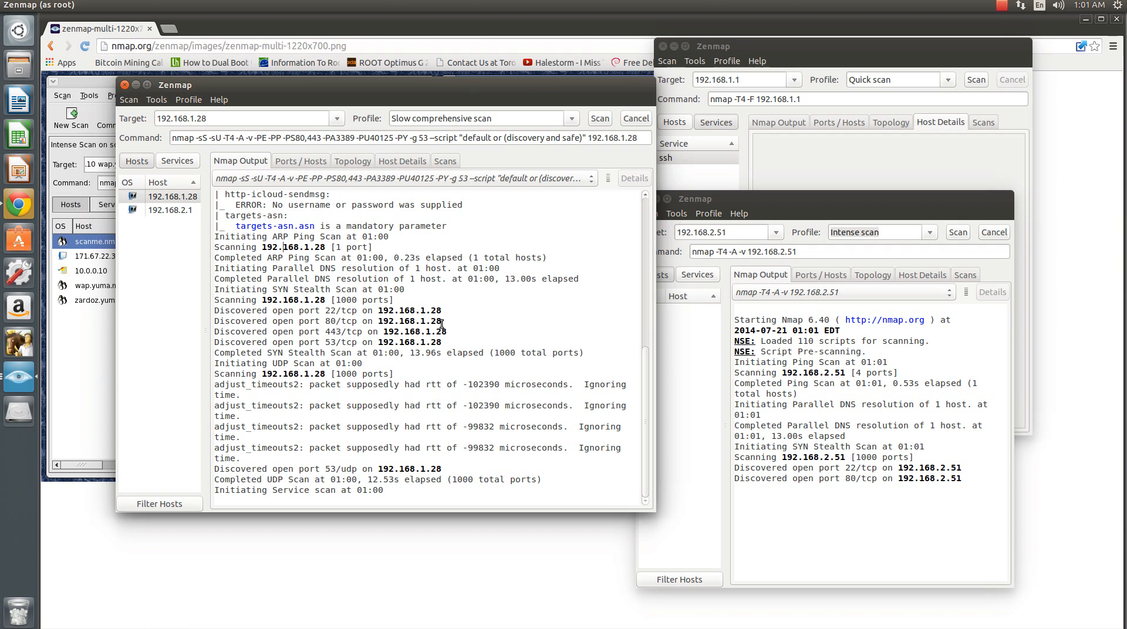
- Check the ports, topology, host details and scan list of the running 192.168.2.51 scan, and return to its Nmap output
click(855, 427)
click(824, 277)
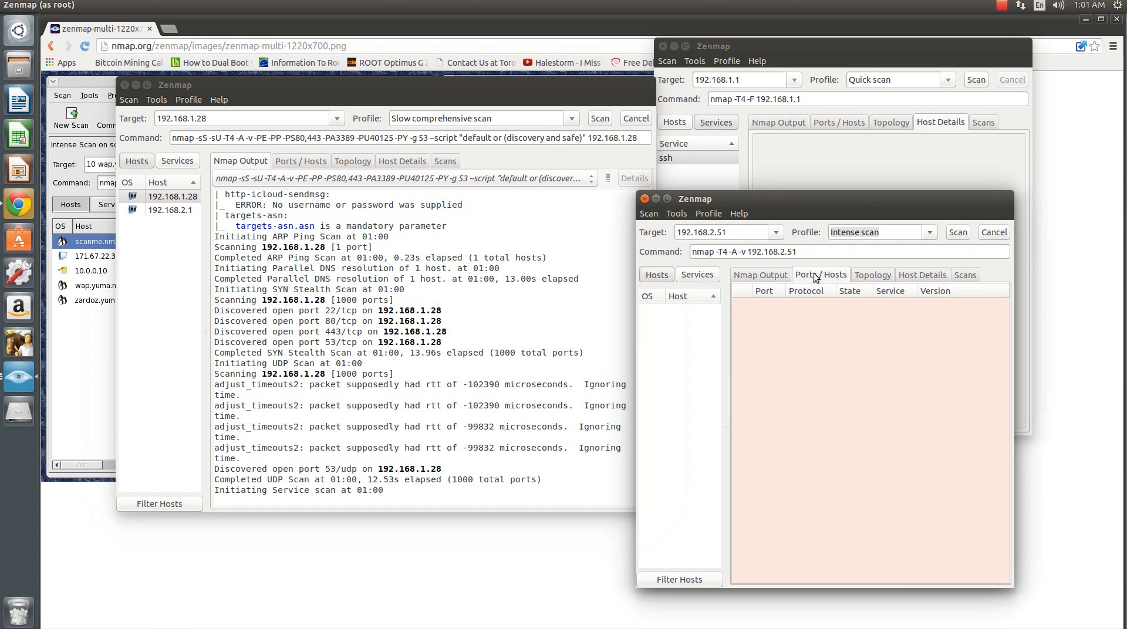
click(869, 276)
click(908, 276)
click(950, 276)
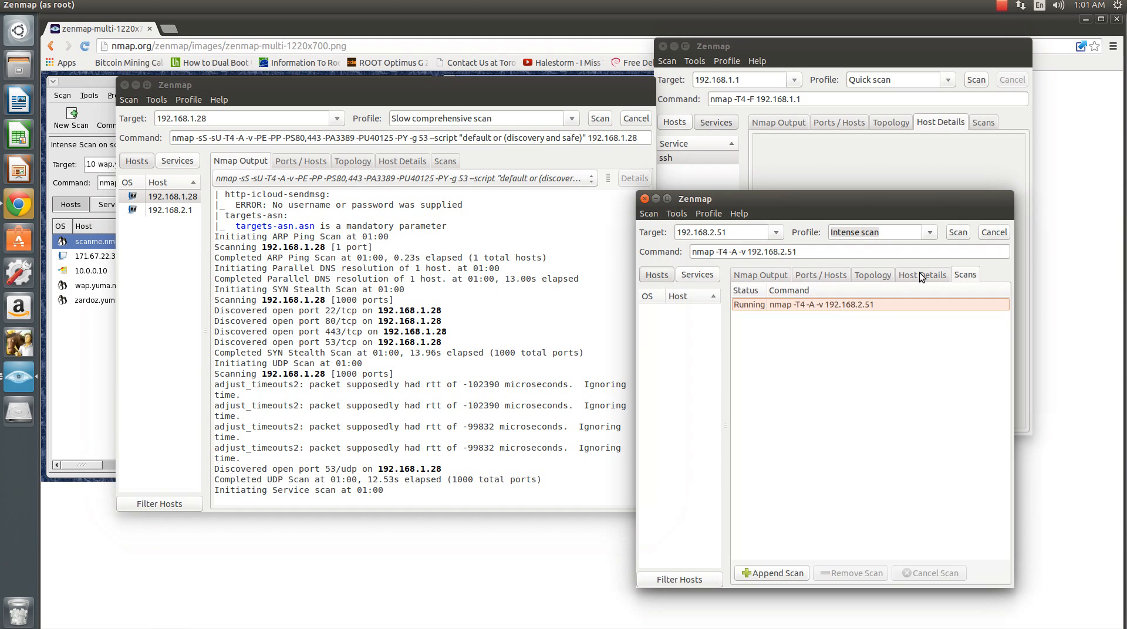
click(750, 277)
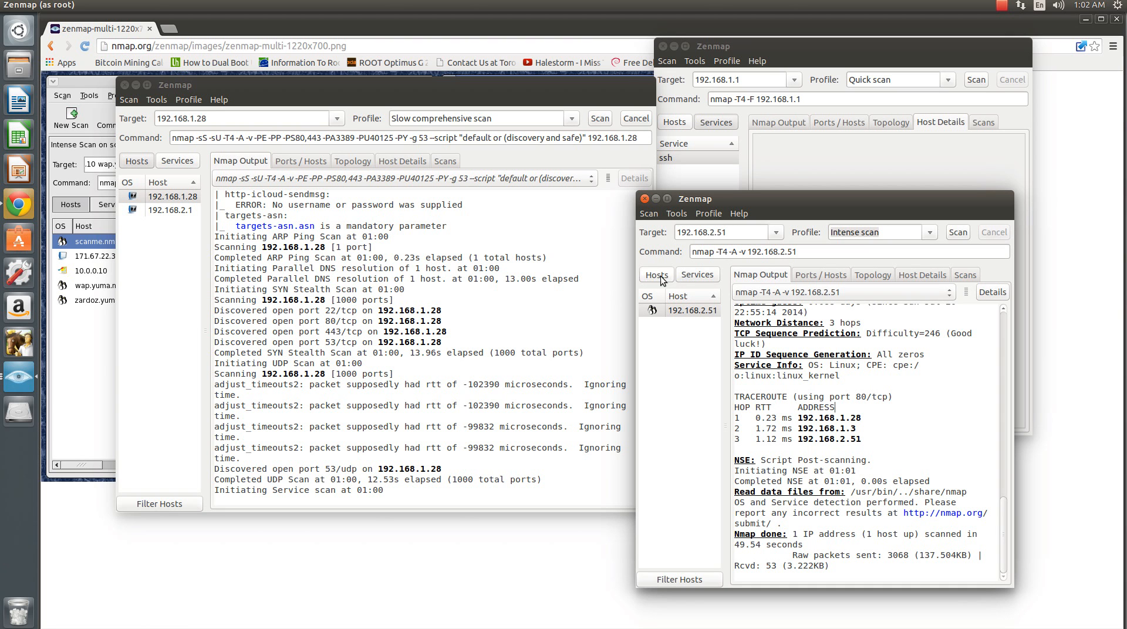
- Filter the 192.168.2.51 results by the ssh service and inspect its port entry in the maximized window
click(691, 277)
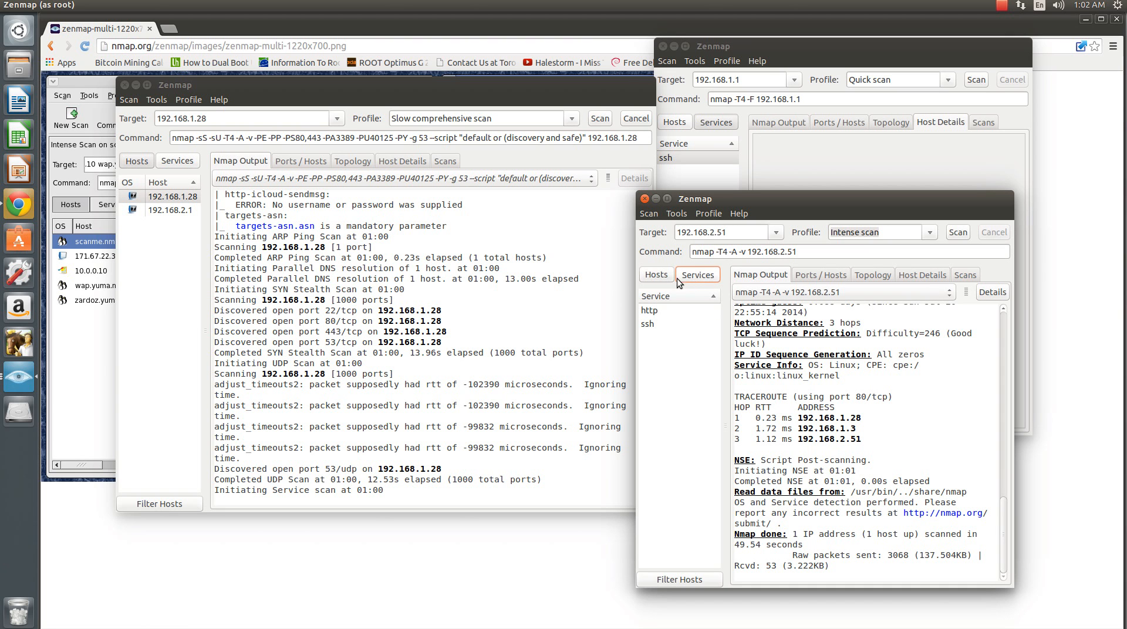
click(646, 324)
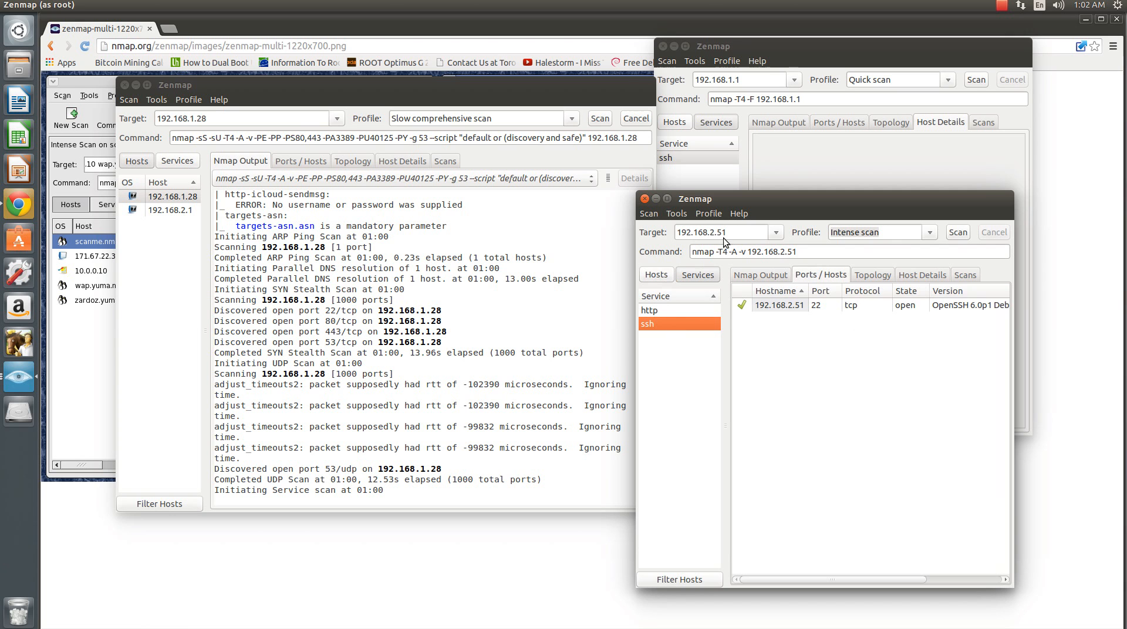
click(667, 199)
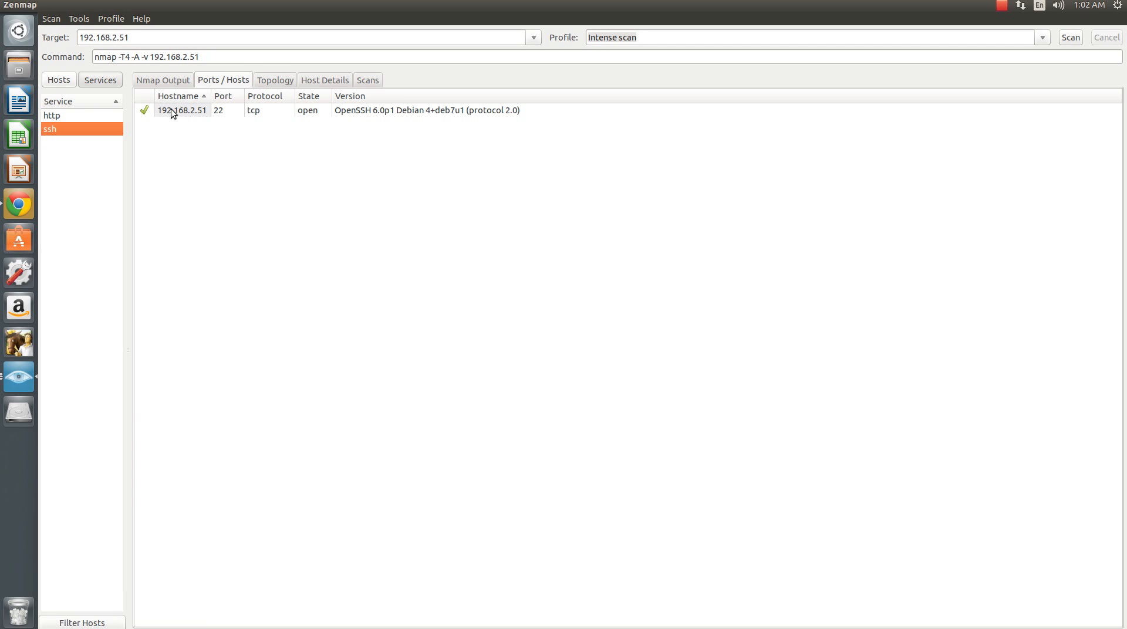
click(254, 112)
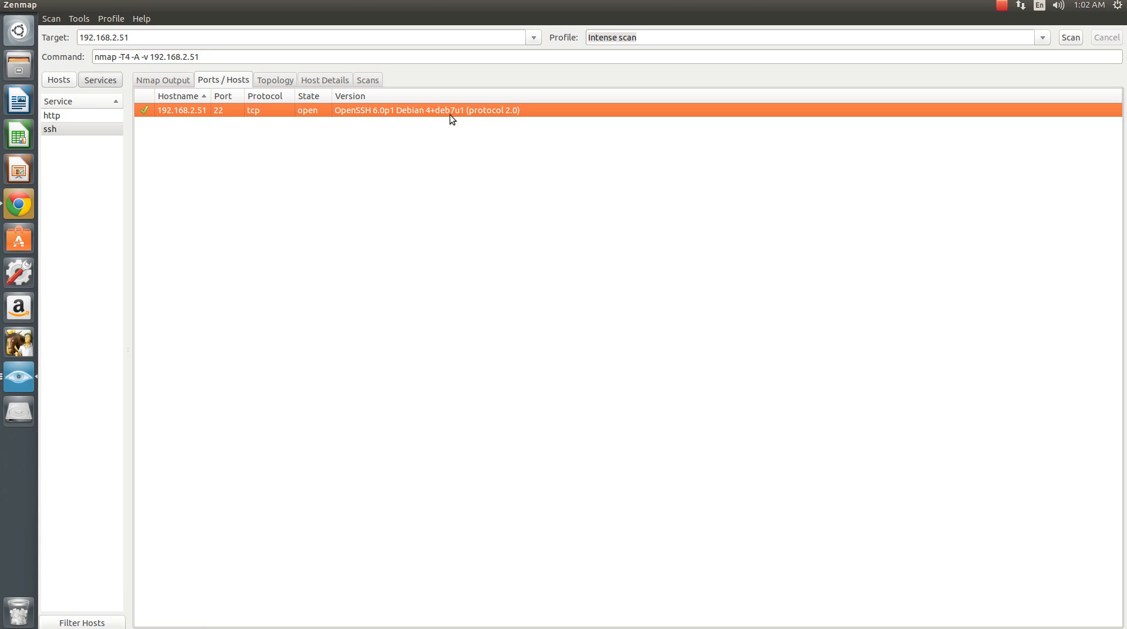
- Examine the host details of 192.168.2.51 with the OS Classes expanded, and check its list of scans
click(344, 86)
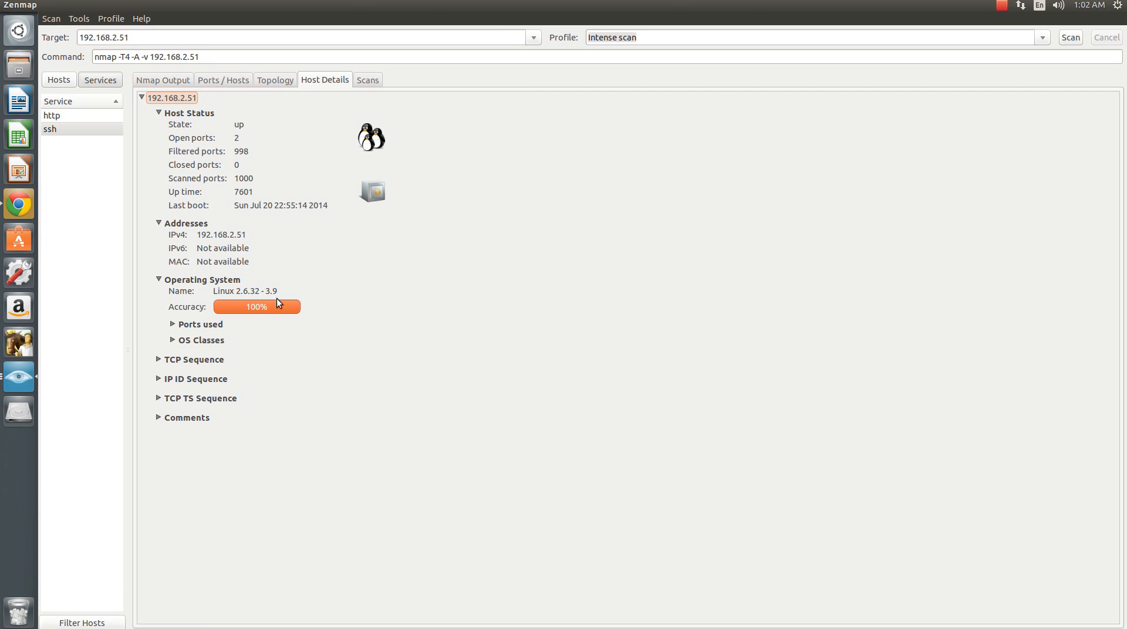
click(172, 340)
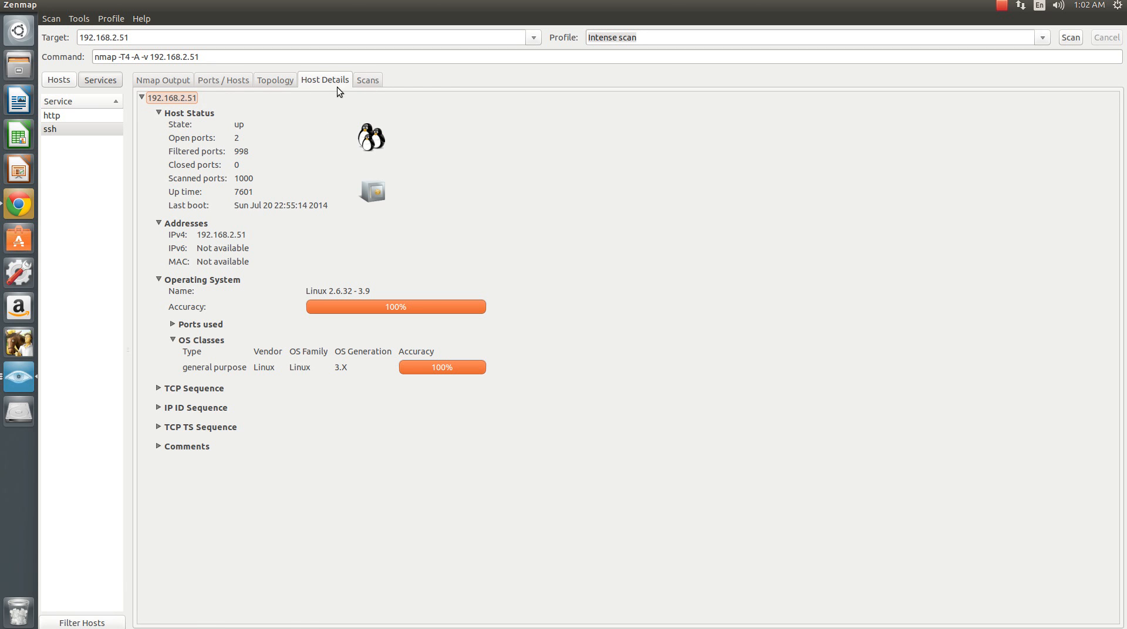
click(368, 80)
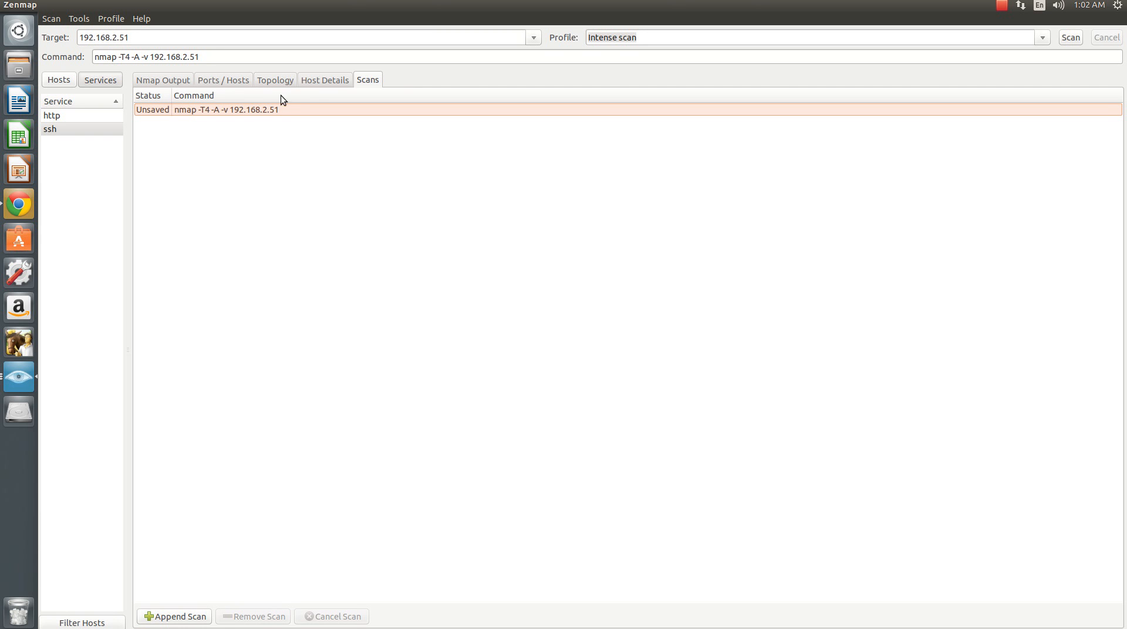
- Examine the network topology from localhost to 192.168.2.51 at a larger scale
click(277, 80)
scroll(740, 387, up, 20)
scroll(705, 406, up, 15)
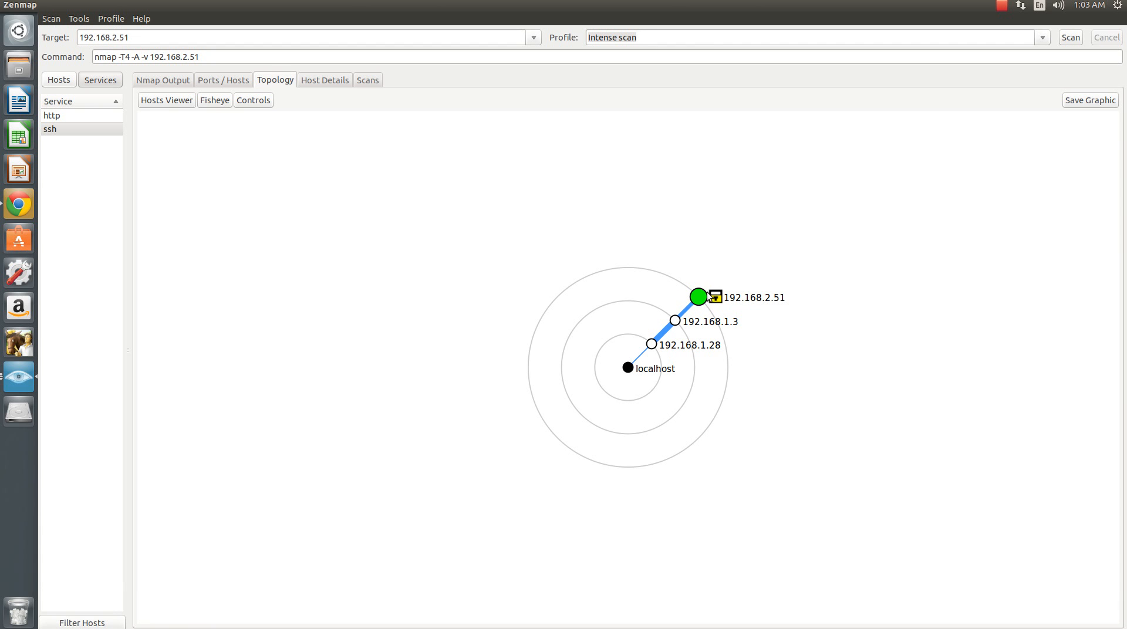
scroll(701, 296, up, 10)
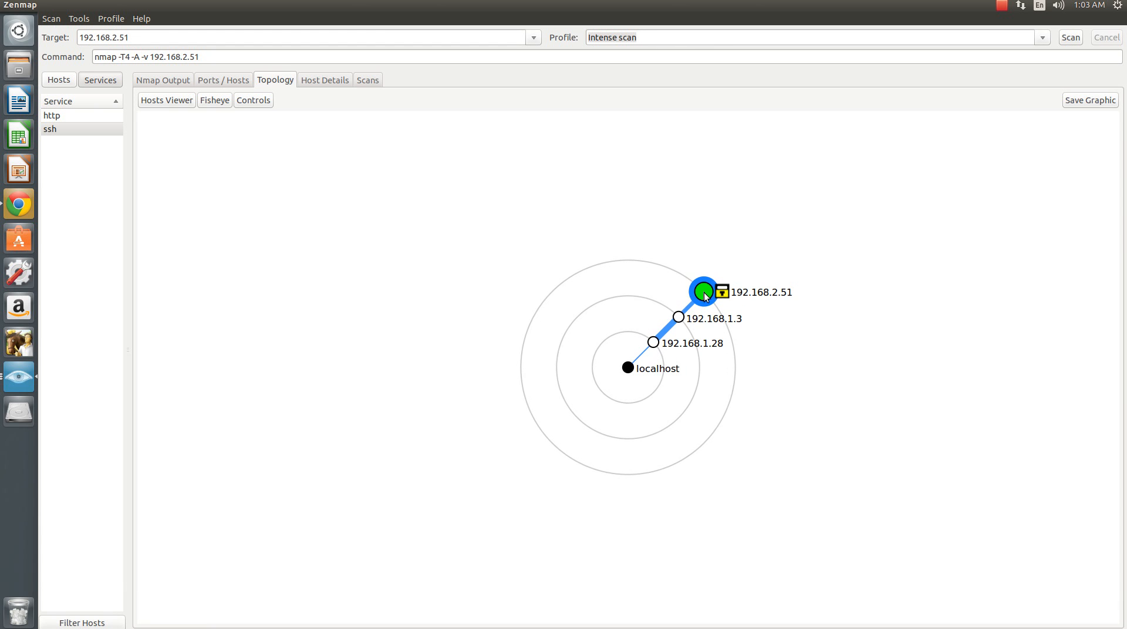
- Recheck the ssh port entry of 192.168.2.51 and read through the full Nmap output of its Intense scan
click(226, 79)
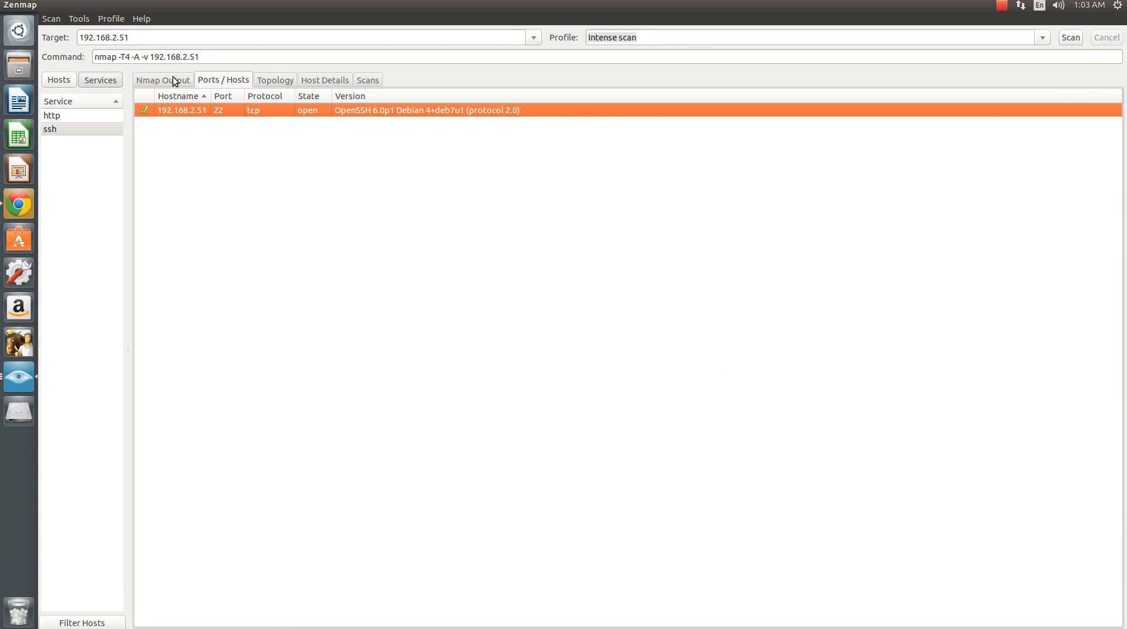
click(171, 78)
click(349, 237)
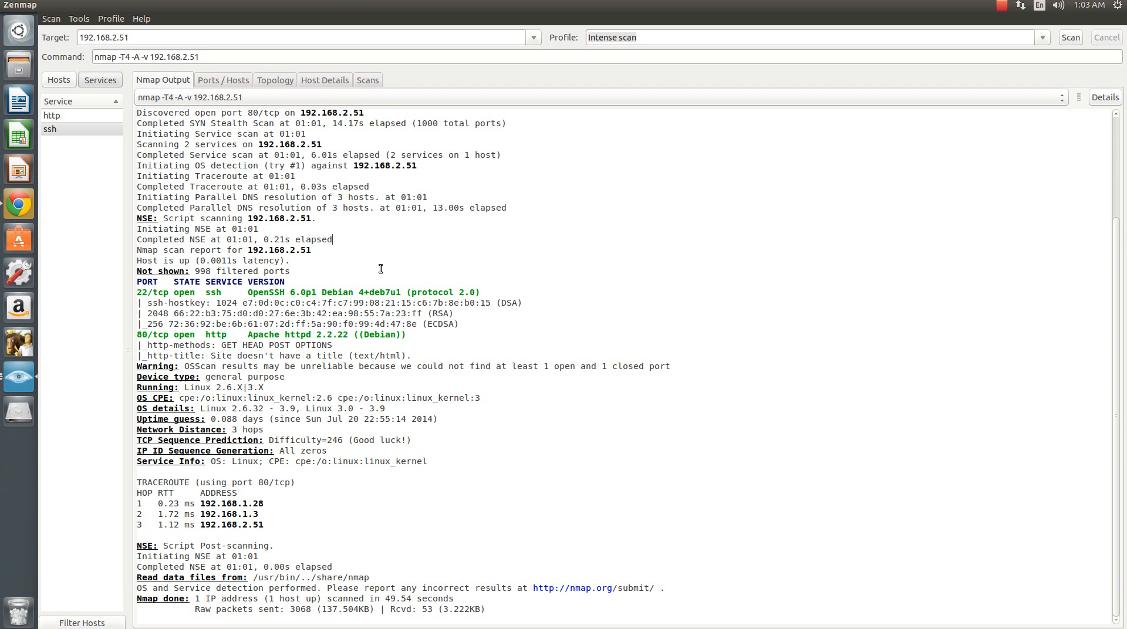